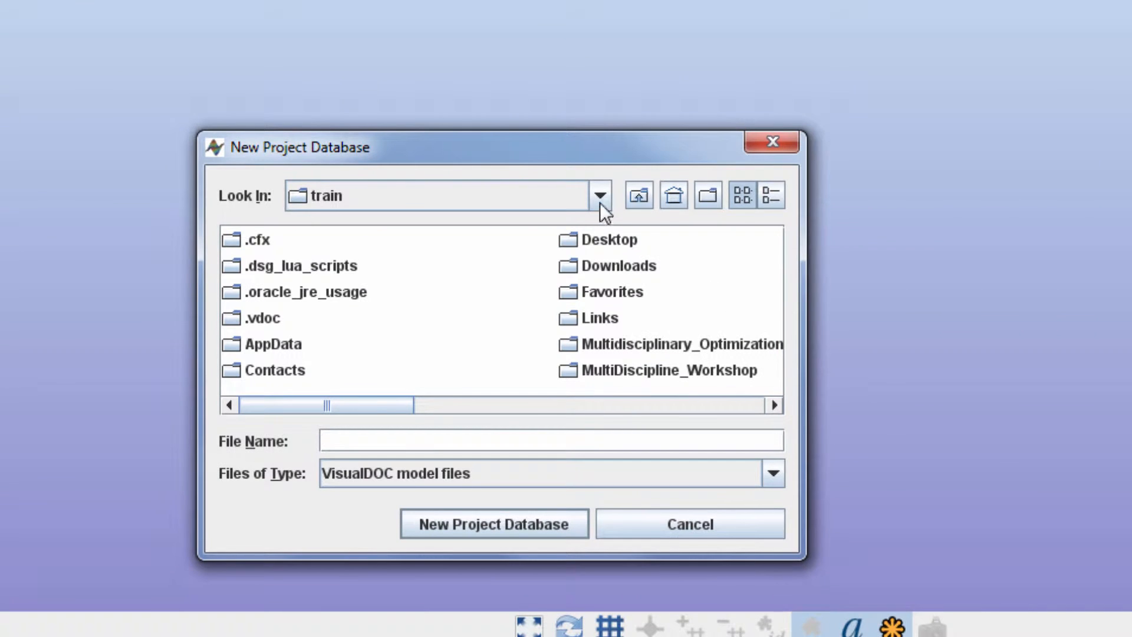
# Create a new project database named ExcelInterface in the Excel folder
pyautogui.click(600, 203)
pyautogui.click(364, 270)
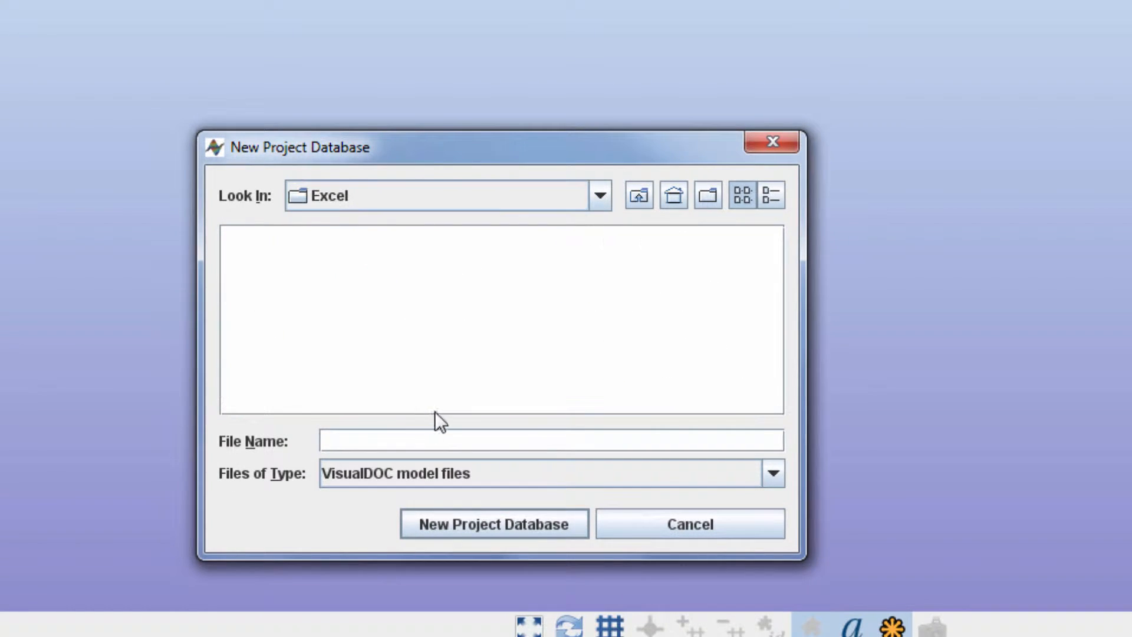
pyautogui.click(398, 440)
pyautogui.write('ExcelInterface')
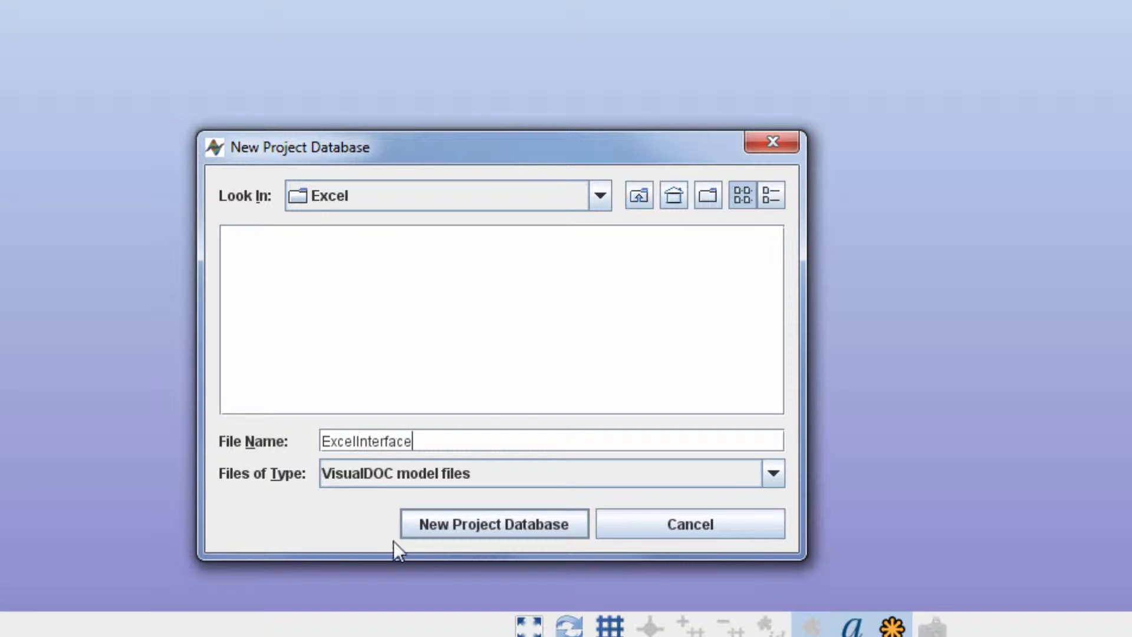
pyautogui.click(509, 525)
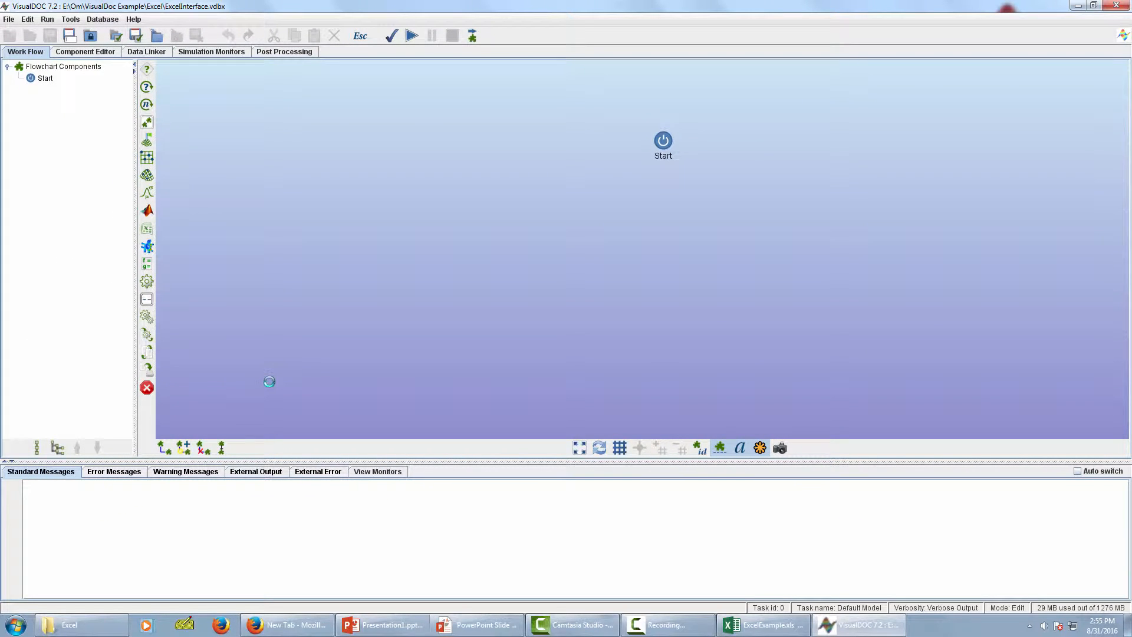
# Add an Optimization component below Start, place an MS Excel component inside it, and add a Stop component underneath
pyautogui.click(146, 140)
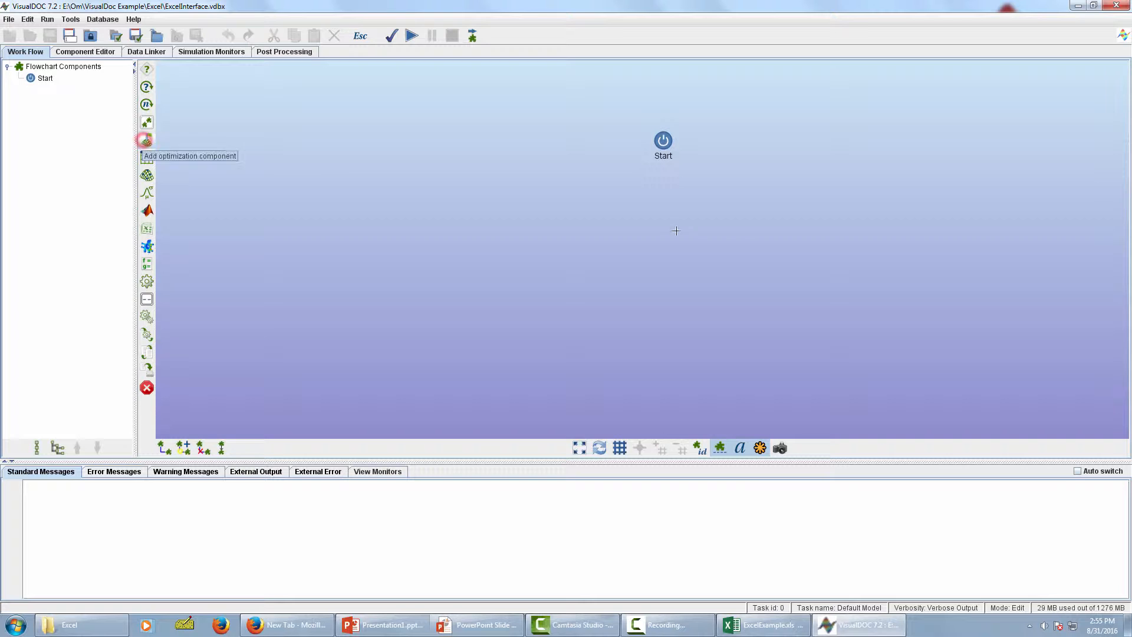
pyautogui.click(684, 212)
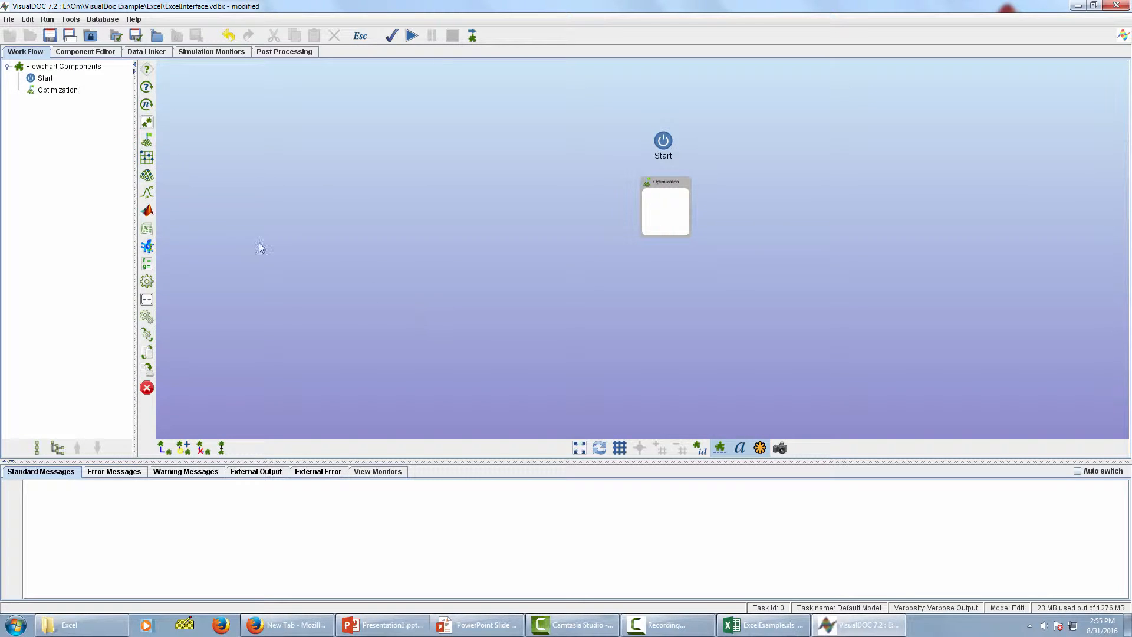
pyautogui.click(151, 232)
pyautogui.click(661, 213)
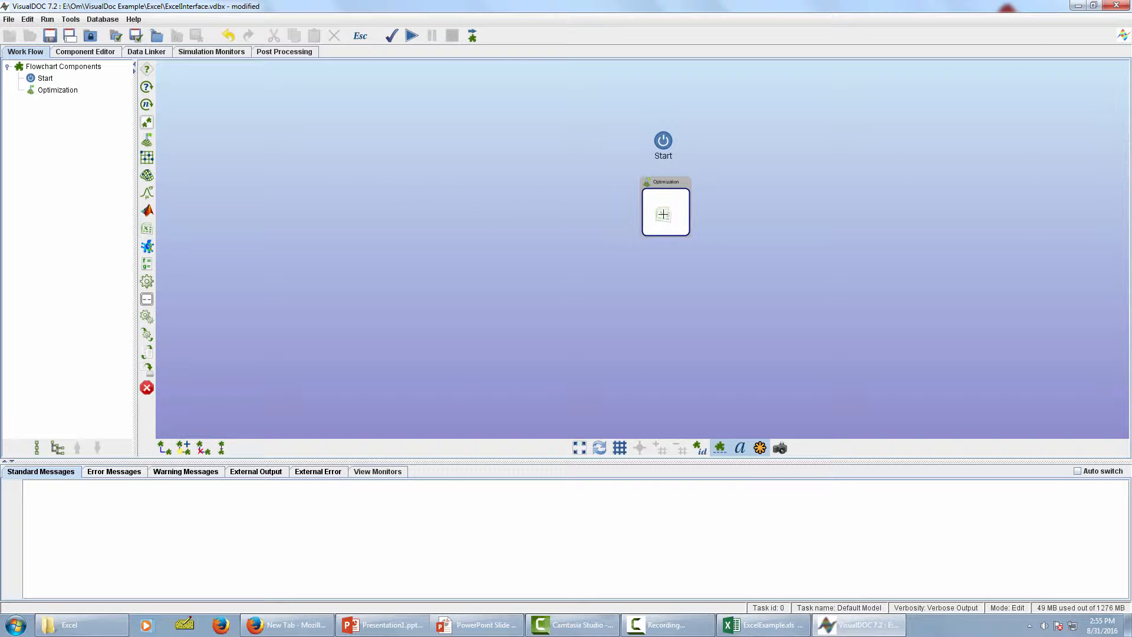
pyautogui.click(147, 388)
pyautogui.click(670, 299)
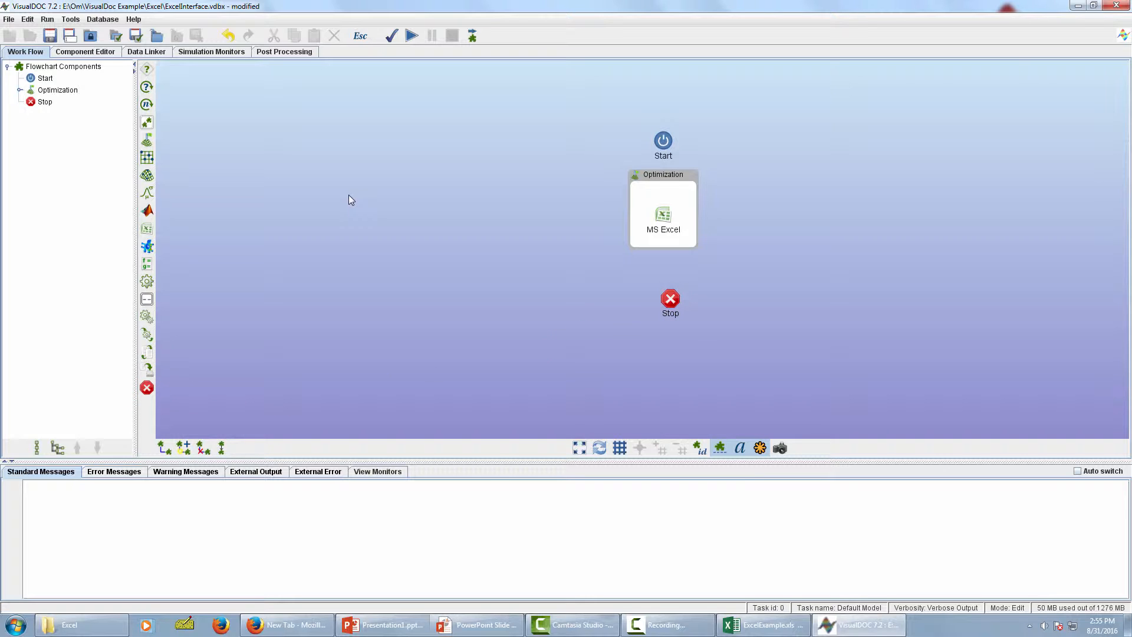
# Connect all flowchart components automatically and rearrange the layout using the connections
pyautogui.click(75, 67)
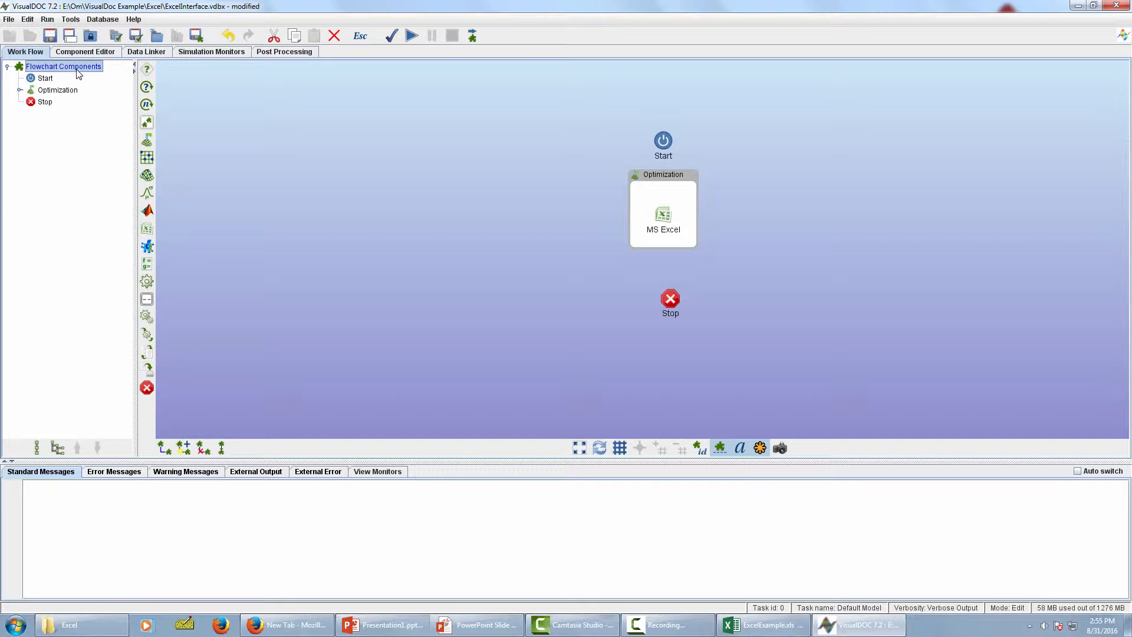
pyautogui.click(183, 451)
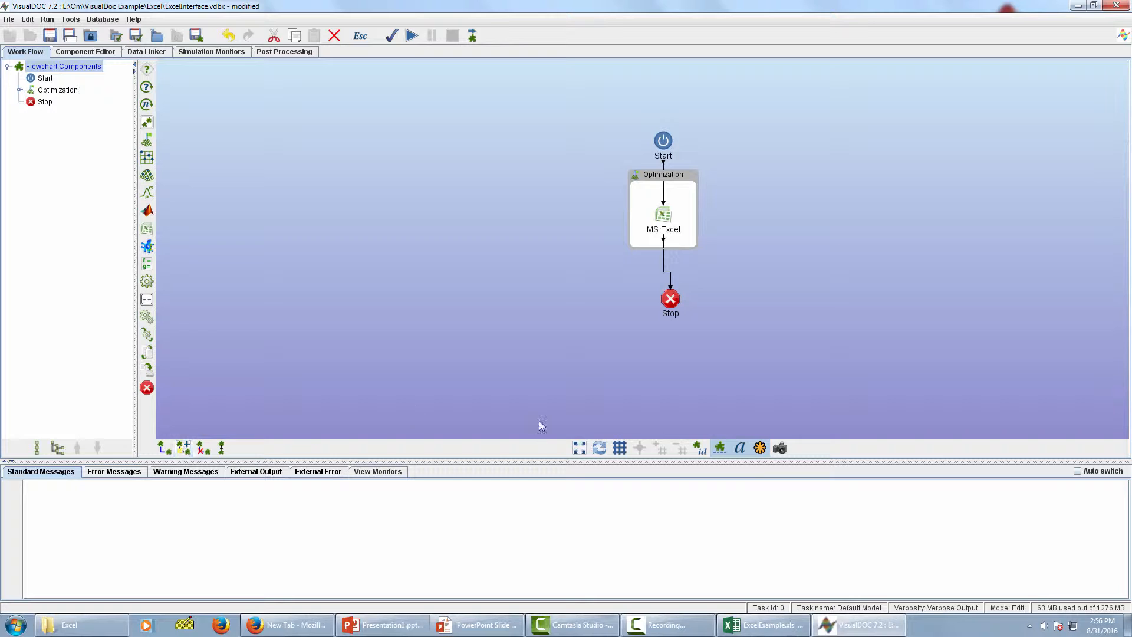
pyautogui.click(223, 450)
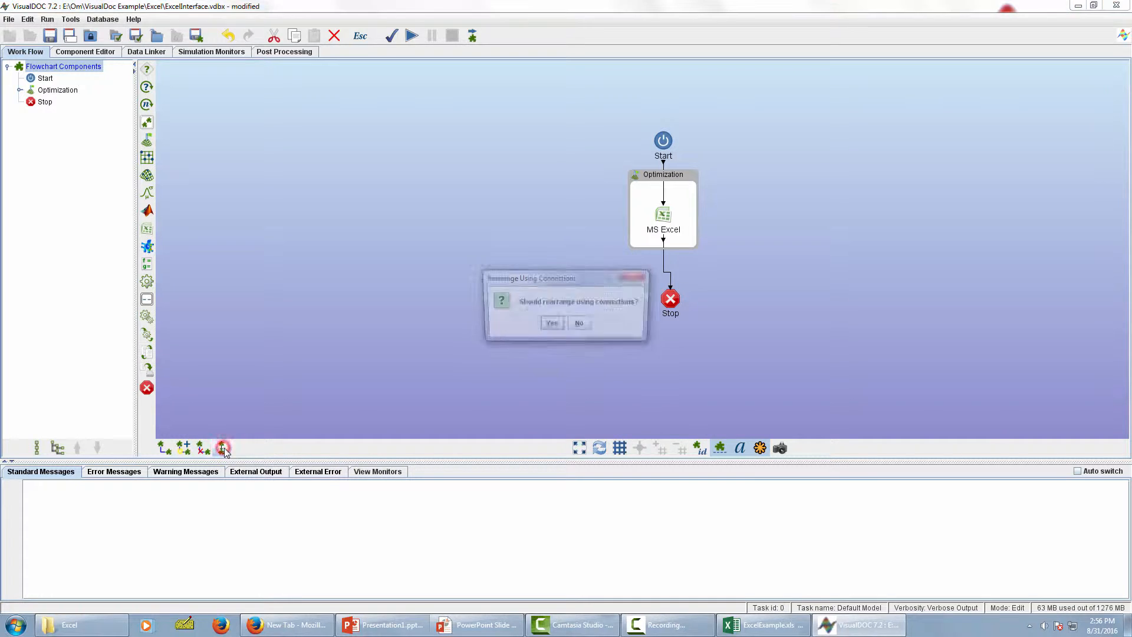
pyautogui.click(550, 325)
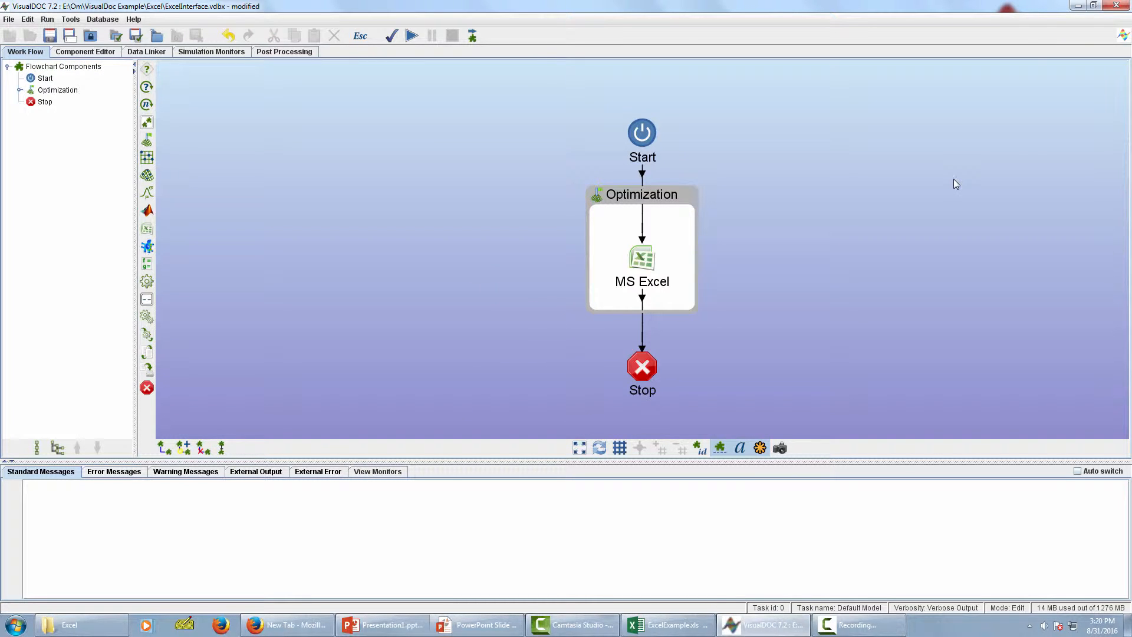
# Open the MS Excel component for editing and add the variables H, W, D, Area and Volume
pyautogui.click(108, 54)
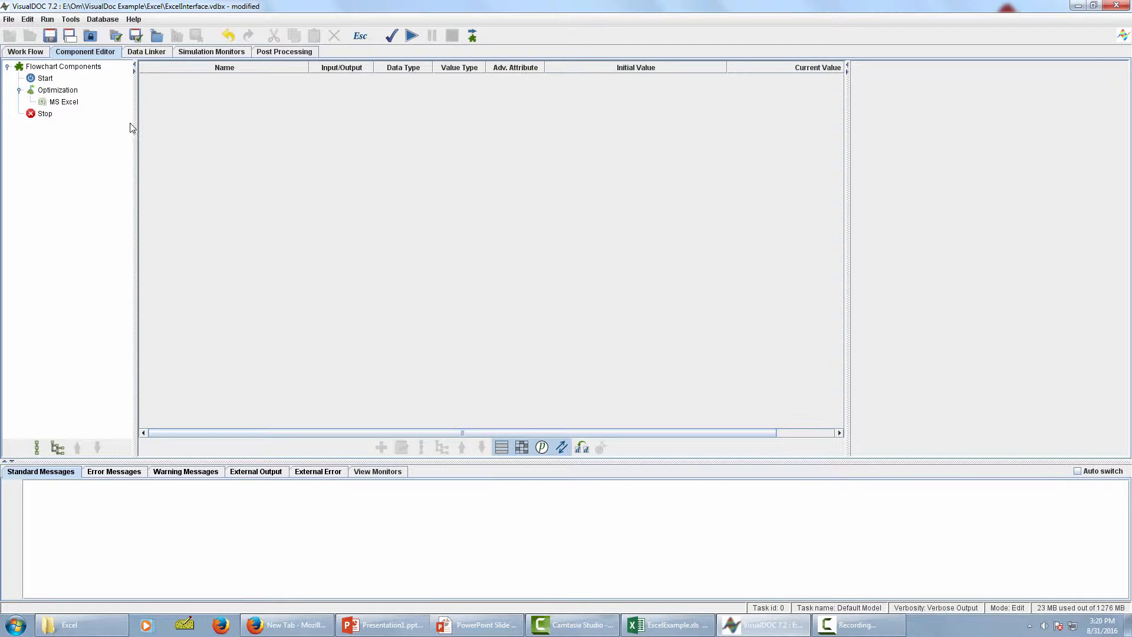
pyautogui.click(71, 103)
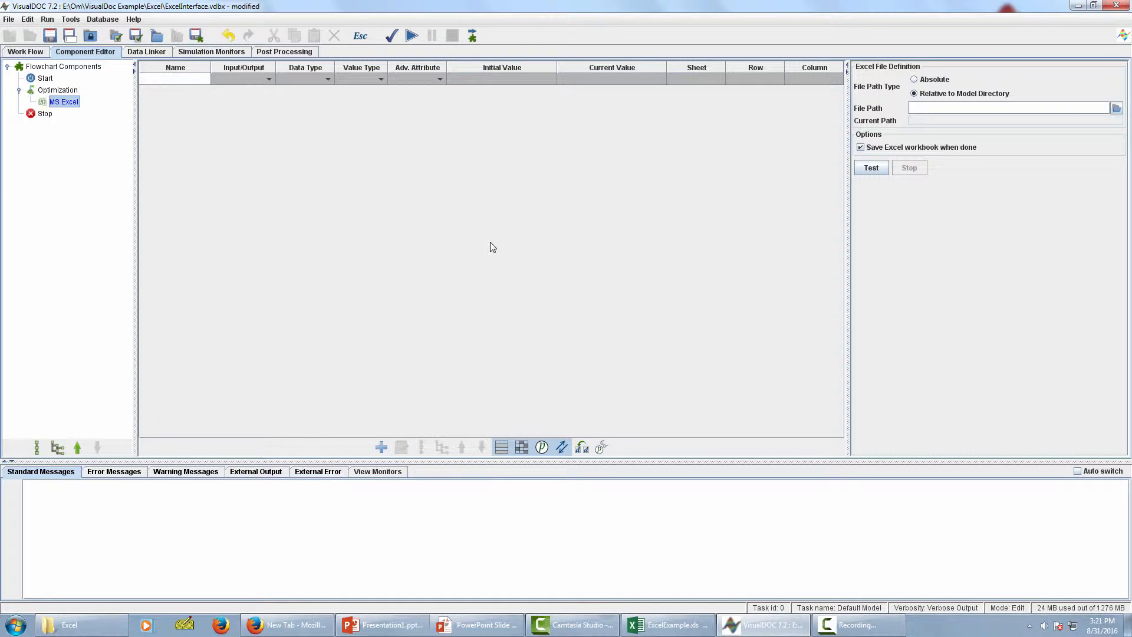
pyautogui.click(190, 79)
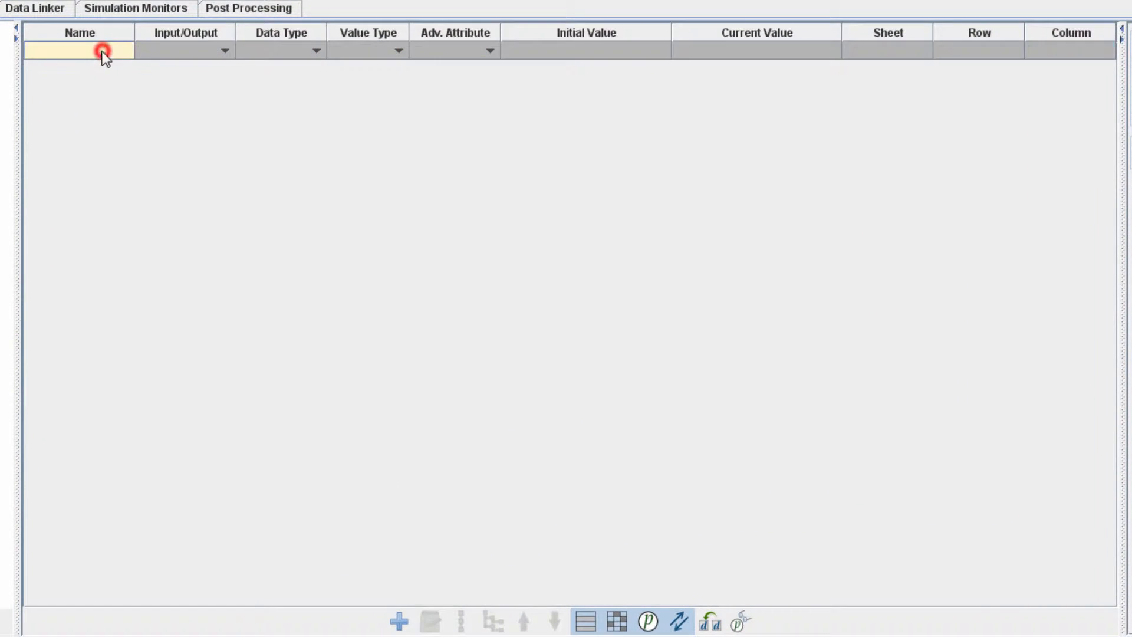
pyautogui.write('H')
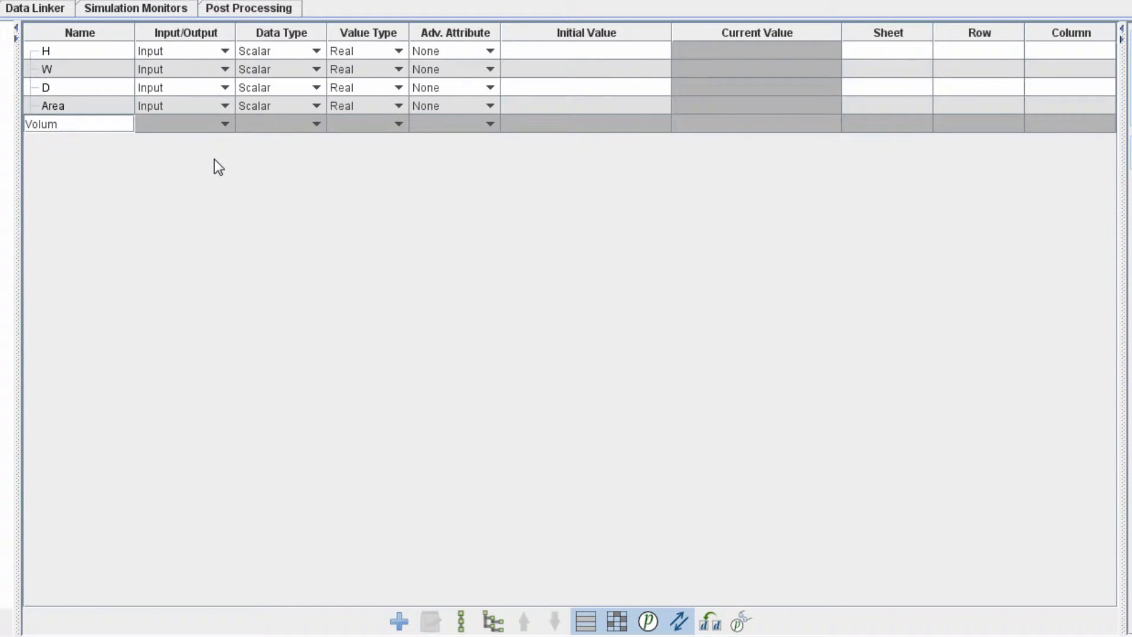
pyautogui.write('e')
pyautogui.press('Tab')
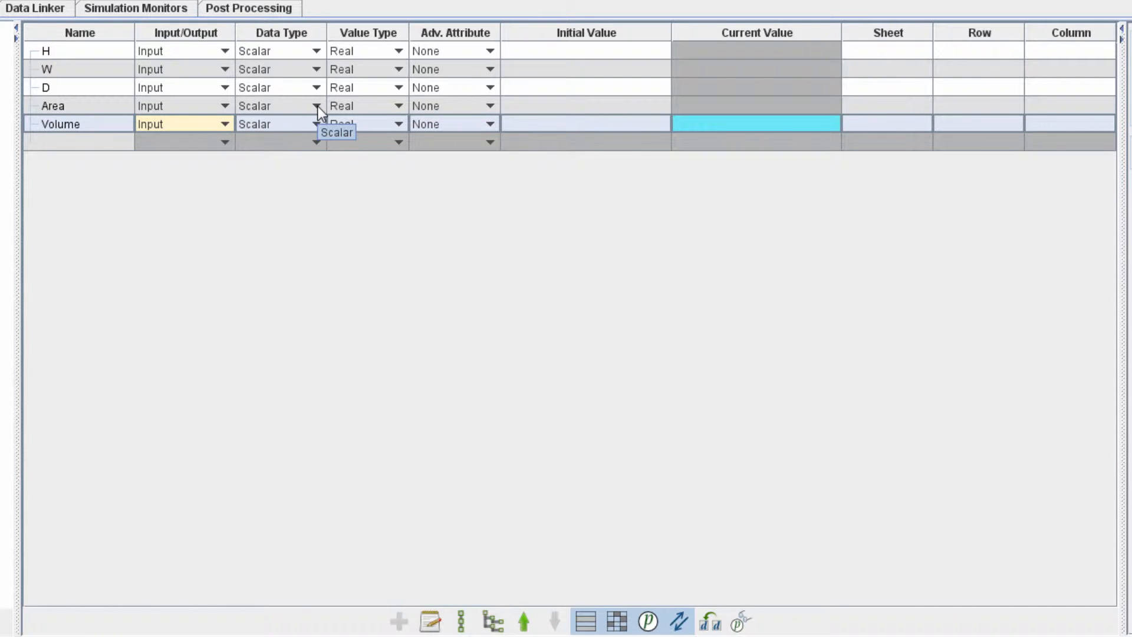
# Make Area and Volume outputs, and give H, W and D an initial value of 1
pyautogui.click(228, 105)
pyautogui.click(172, 140)
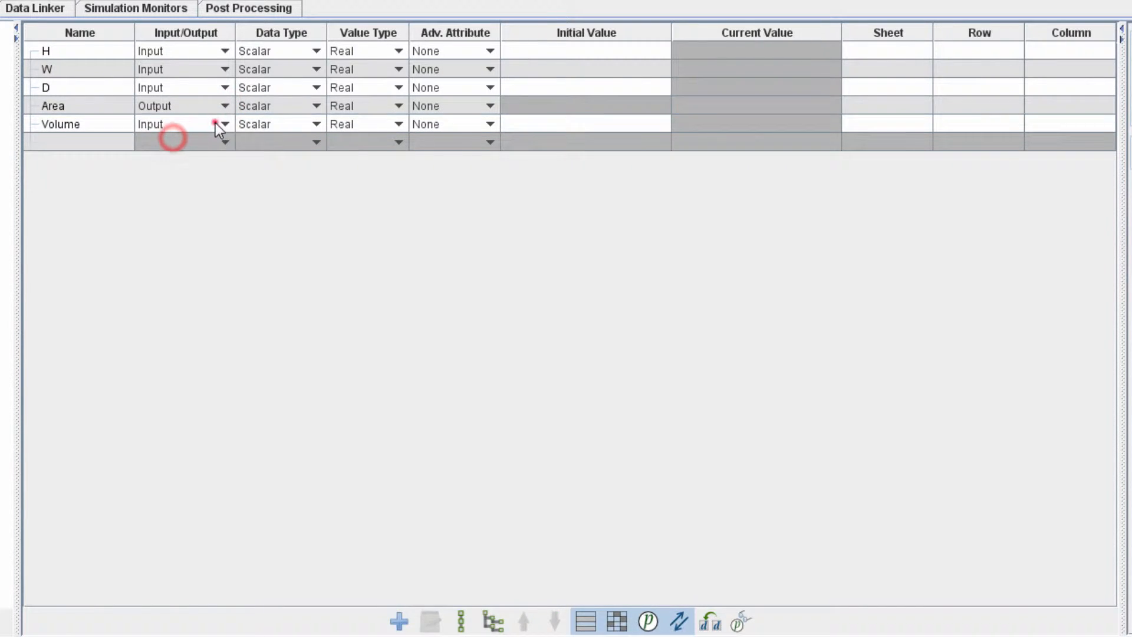
pyautogui.click(219, 123)
pyautogui.click(164, 159)
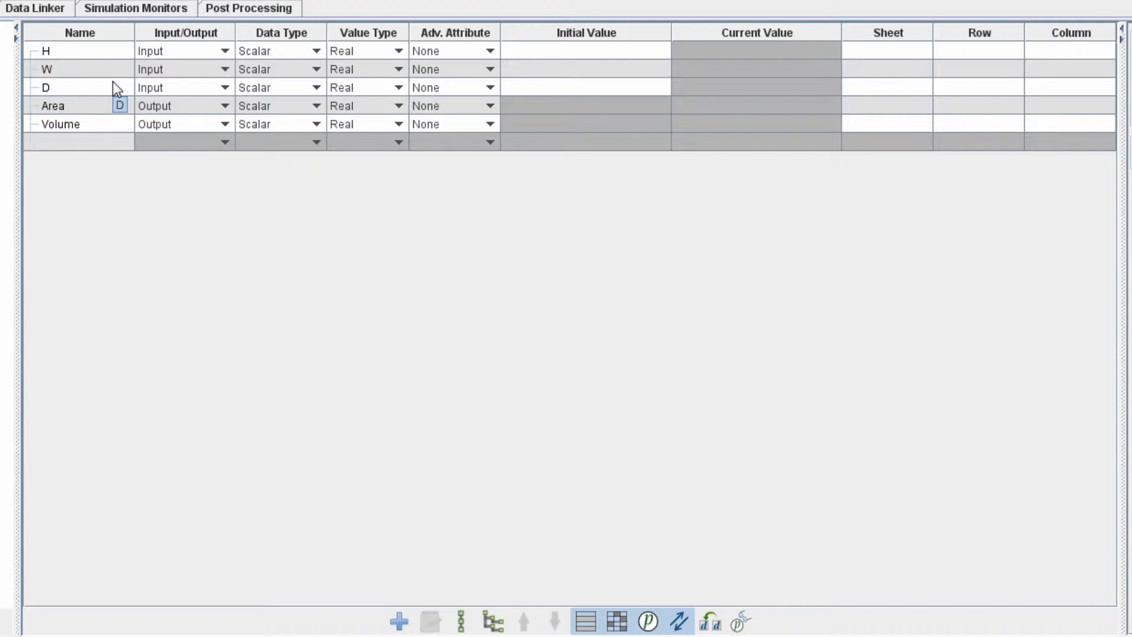
pyautogui.click(536, 52)
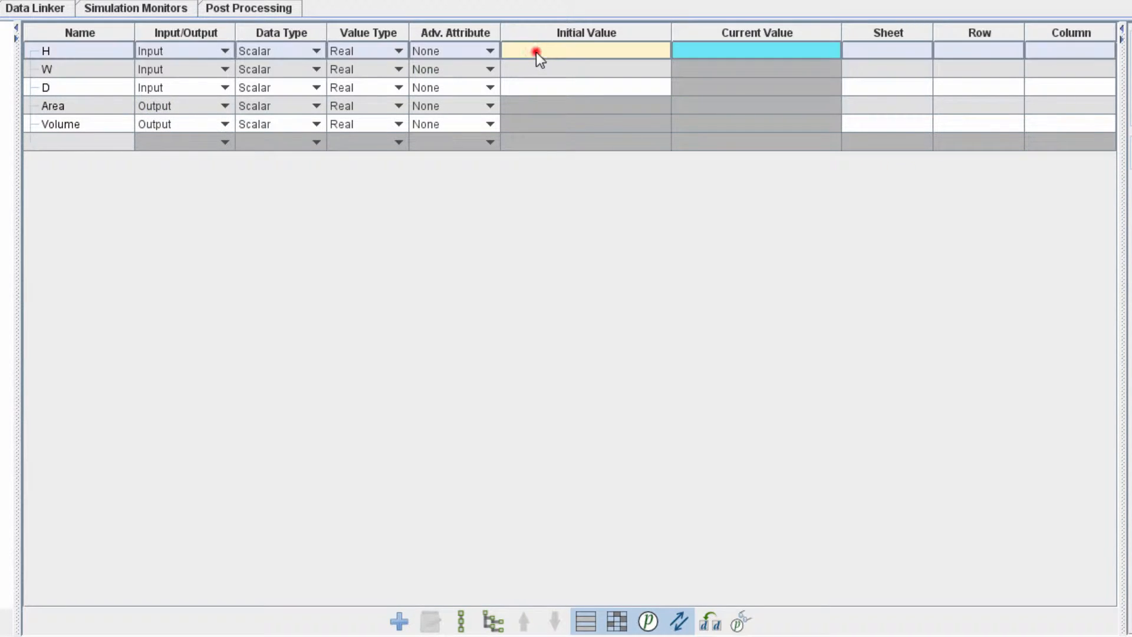
pyautogui.write('1')
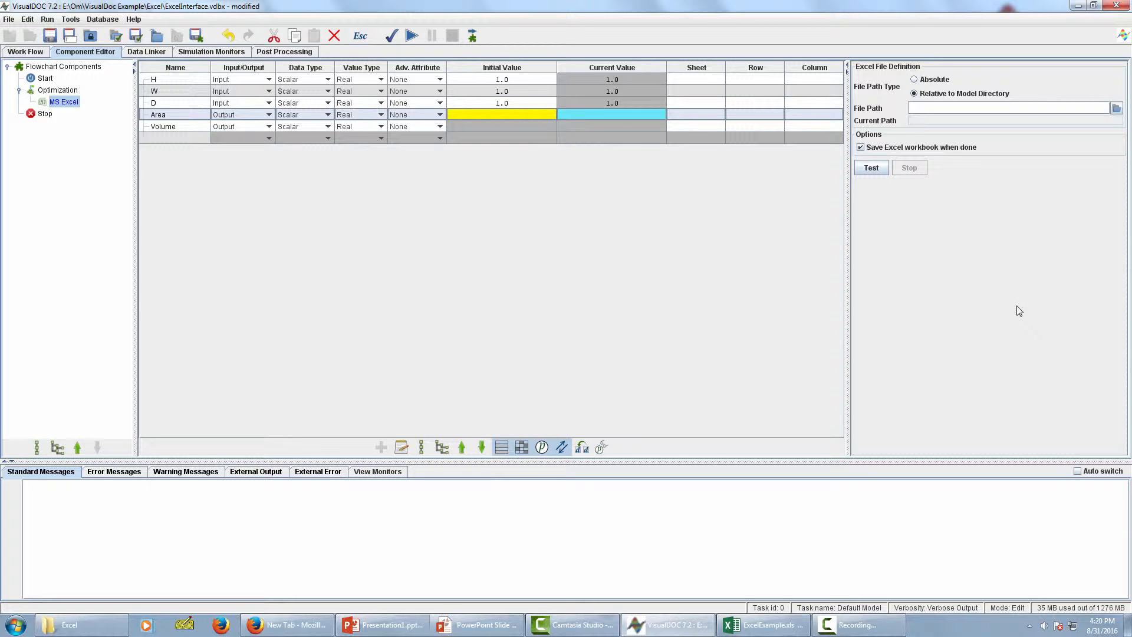
# Check the design variable and response cells in the ExcelExample.xls workbook in Excel, and set the sheet to 1 for all five VisualDOC variables
pyautogui.click(767, 624)
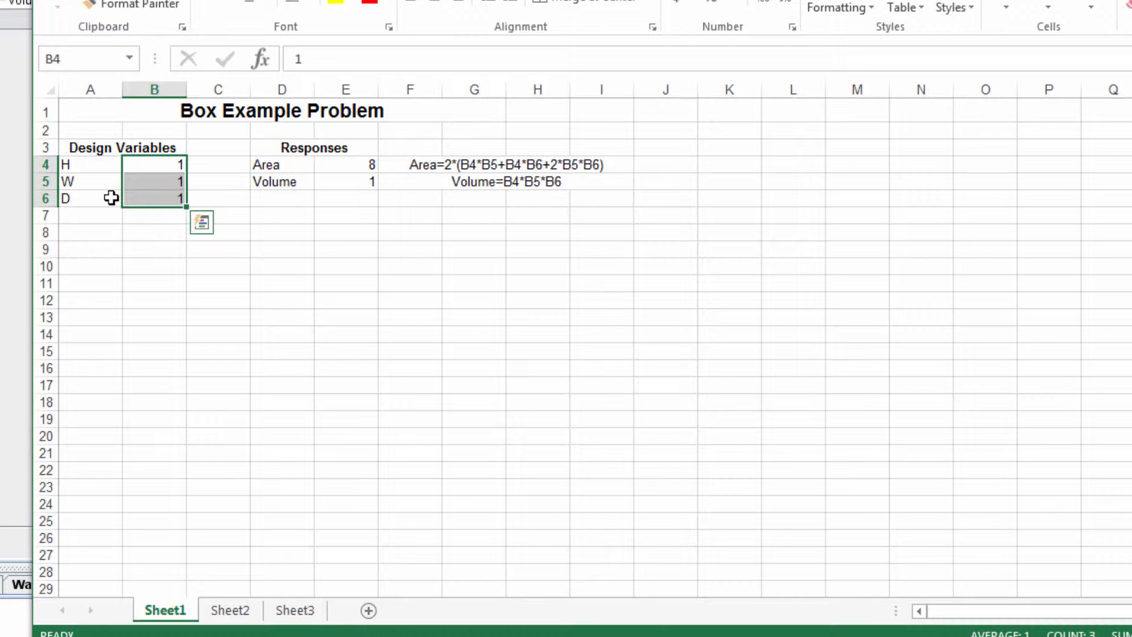
pyautogui.click(365, 170)
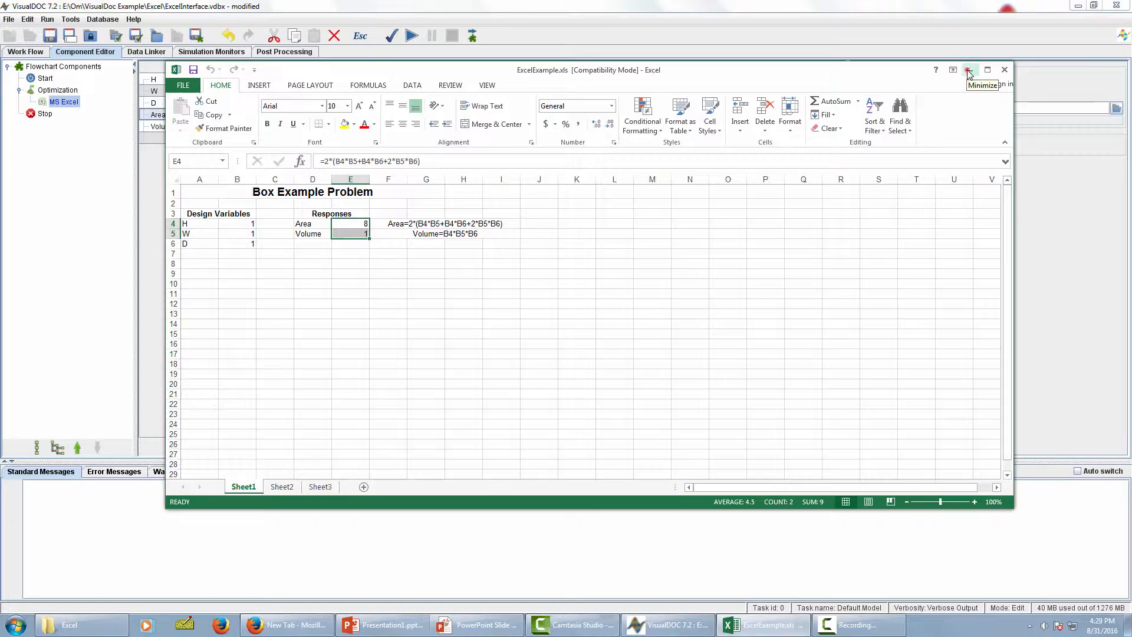
pyautogui.click(969, 71)
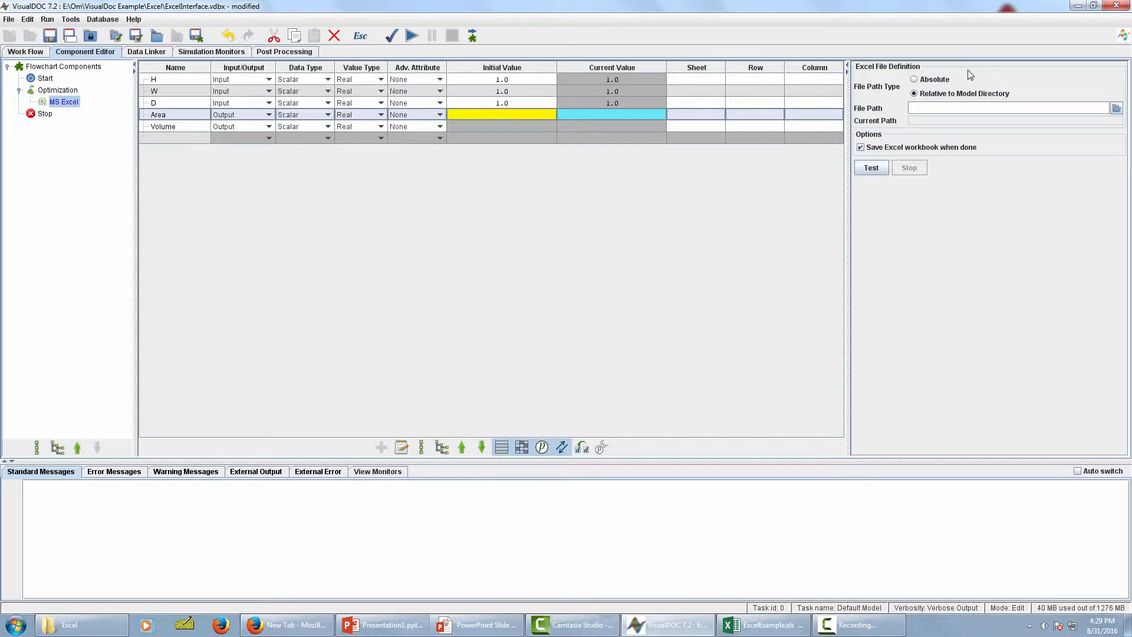
pyautogui.click(711, 80)
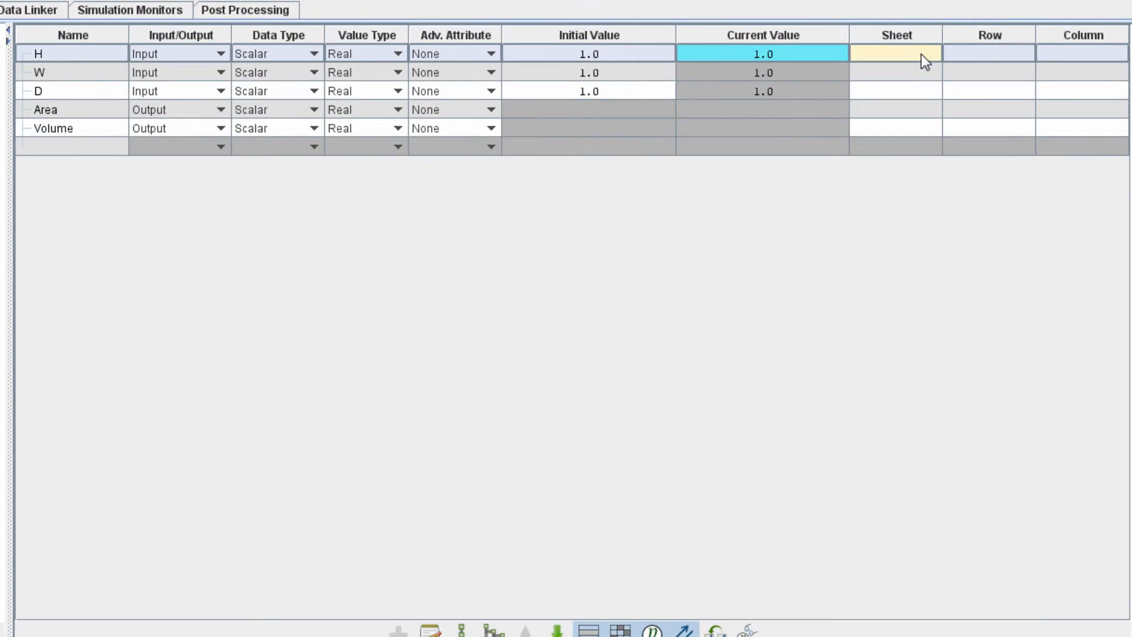
pyautogui.write('1')
pyautogui.click(897, 129)
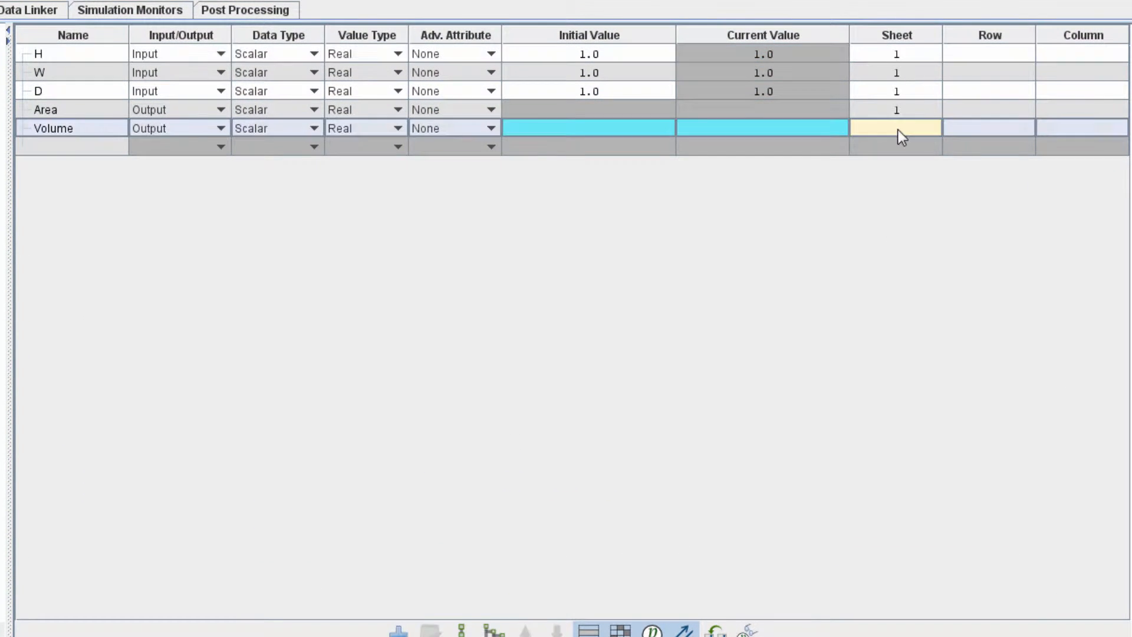
pyautogui.write('1')
# Set the row numbers to 4 for H, 5 for W, 6 for D, 4 for Area and 5 for Volume
pyautogui.click(989, 58)
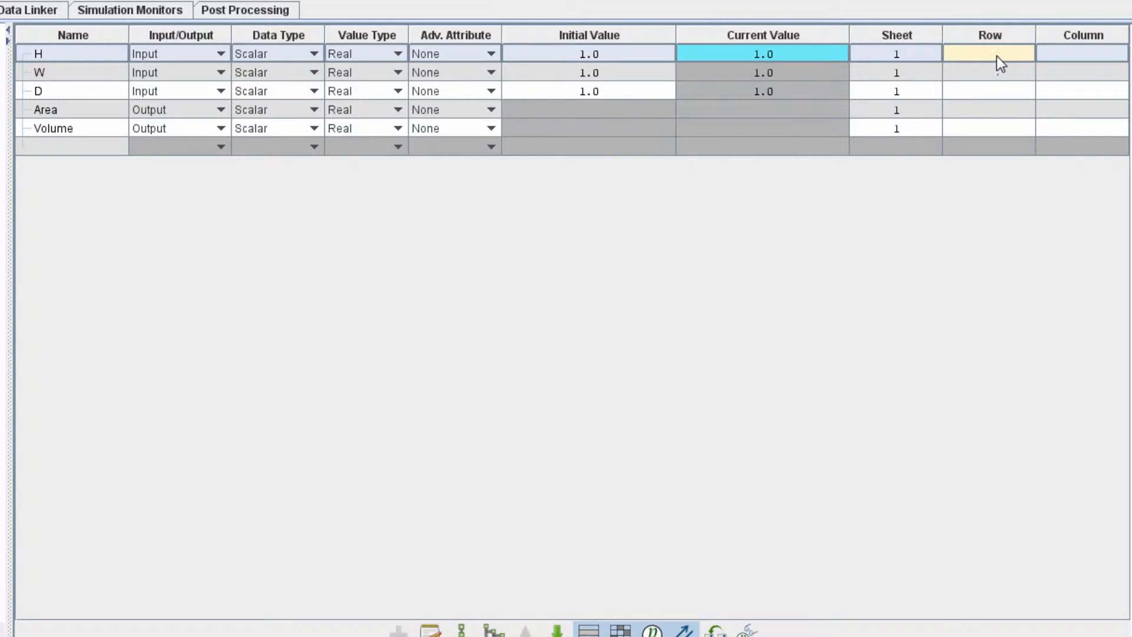
pyautogui.write('4')
pyautogui.click(982, 73)
pyautogui.write('5')
pyautogui.click(982, 91)
pyautogui.write('6')
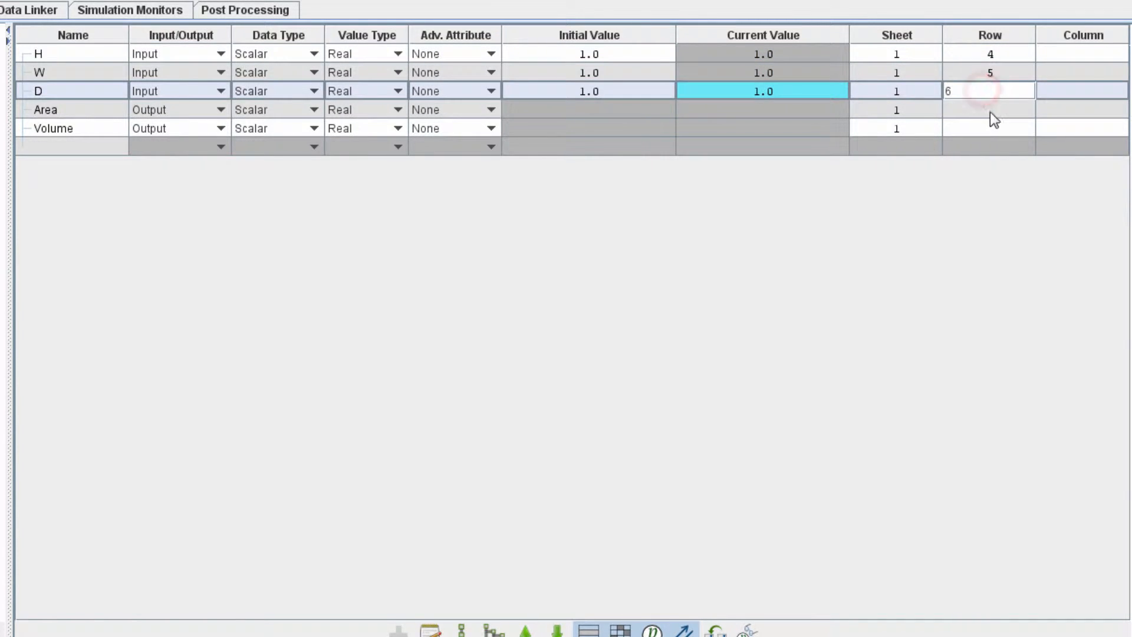
pyautogui.click(989, 110)
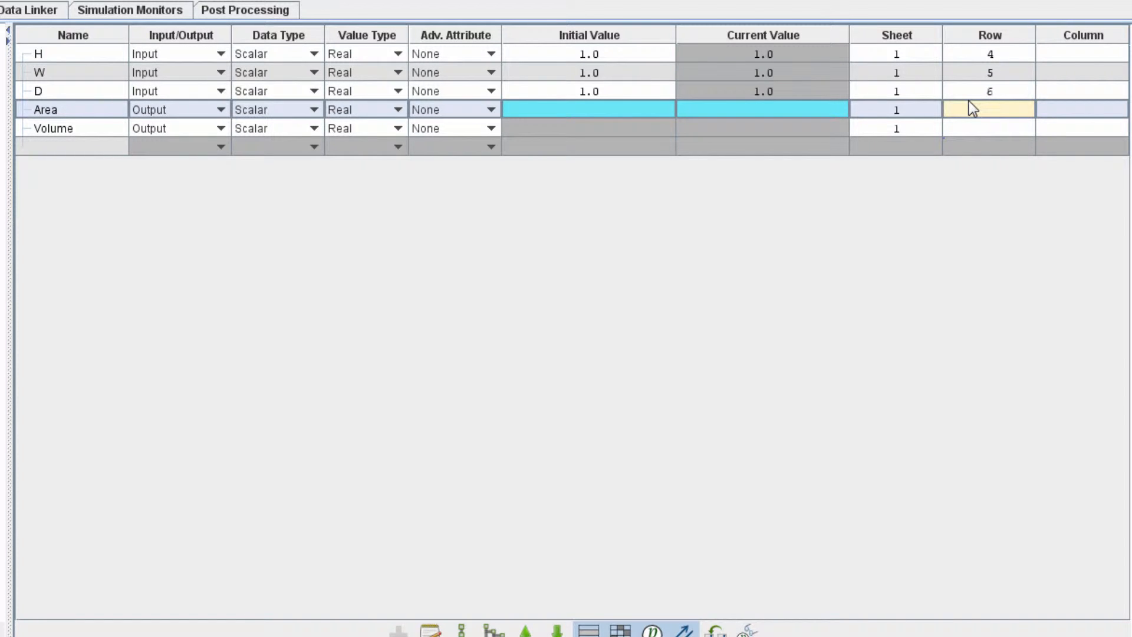
pyautogui.write('4')
pyautogui.click(992, 129)
pyautogui.write('5')
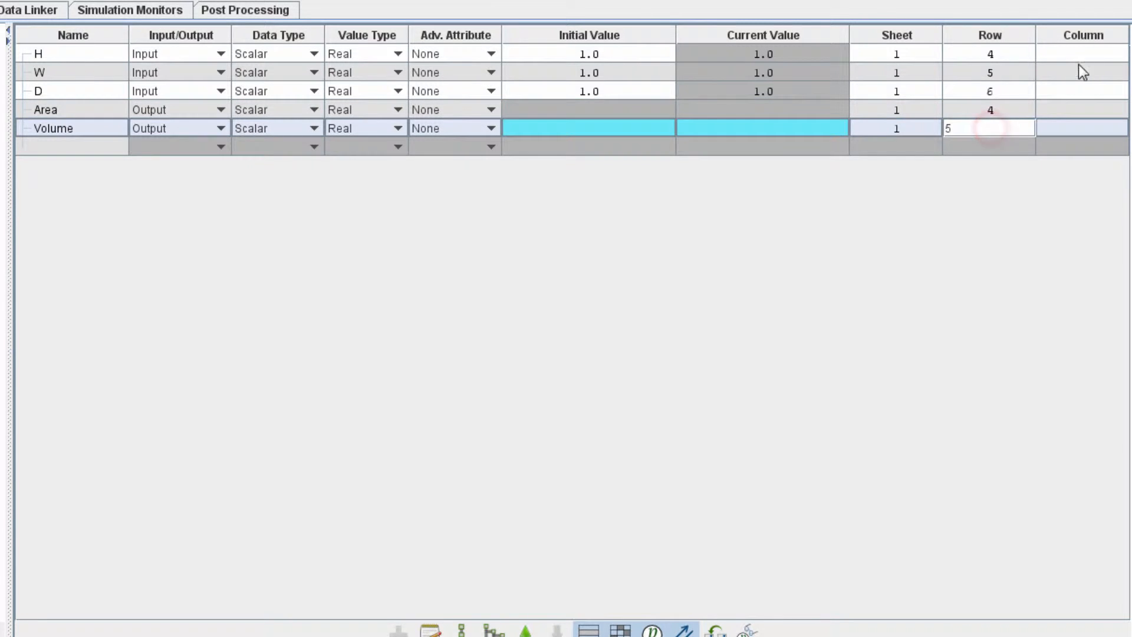
# Set the column to B for H, W and D, and to E for Area and Volume
pyautogui.click(1077, 51)
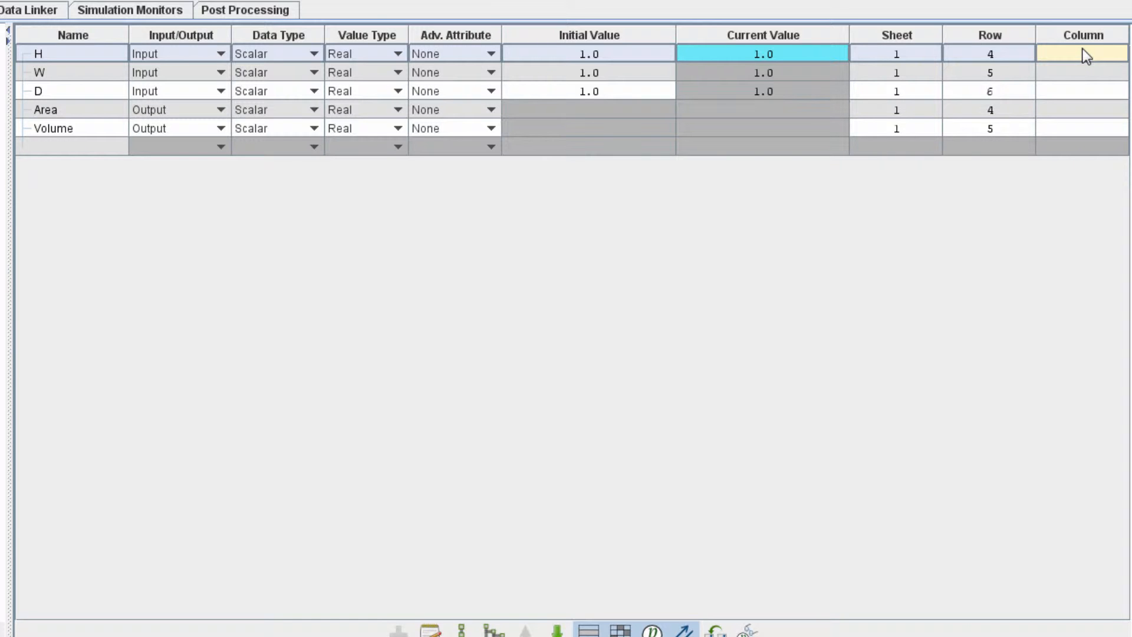
pyautogui.click(1085, 56)
pyautogui.write('B')
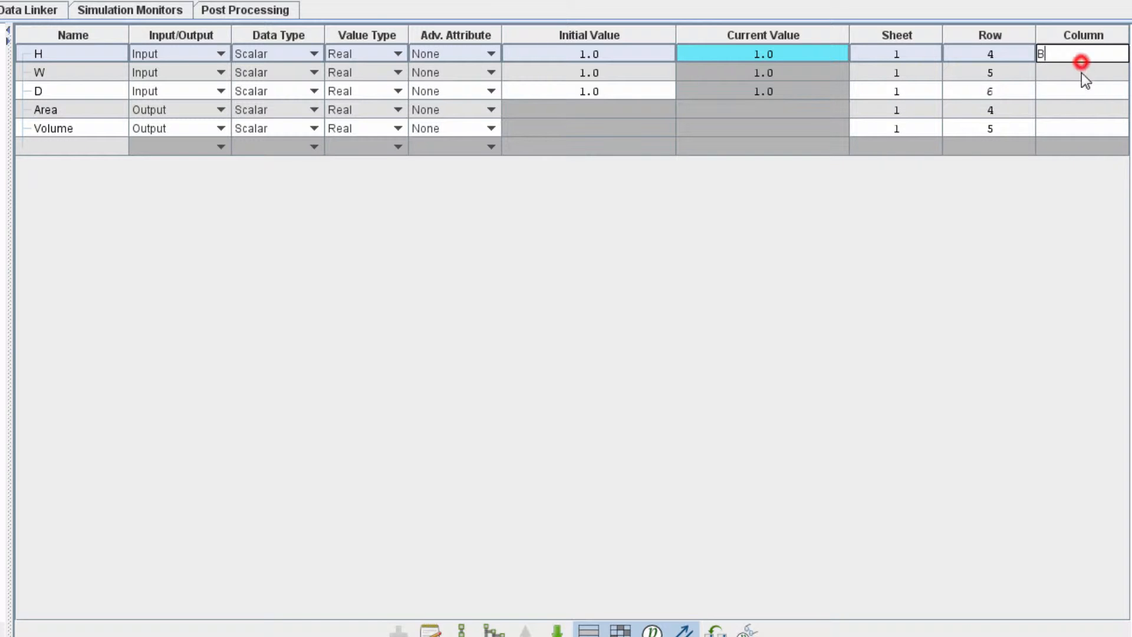
pyautogui.click(1082, 74)
pyautogui.write('B')
pyautogui.click(1081, 92)
pyautogui.write('B')
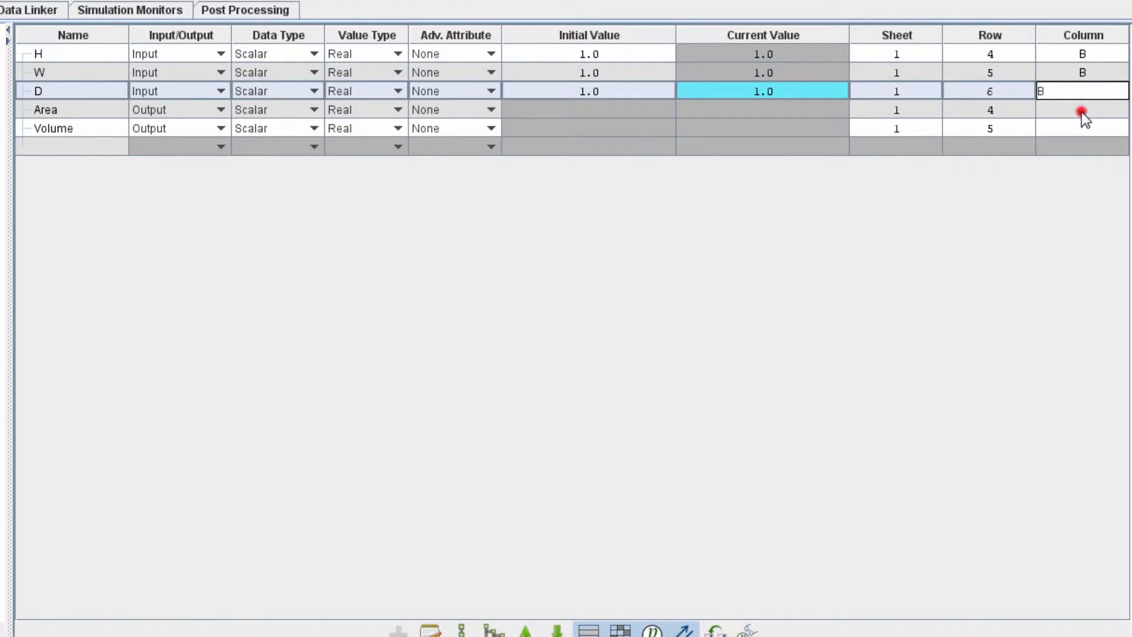
pyautogui.click(1082, 111)
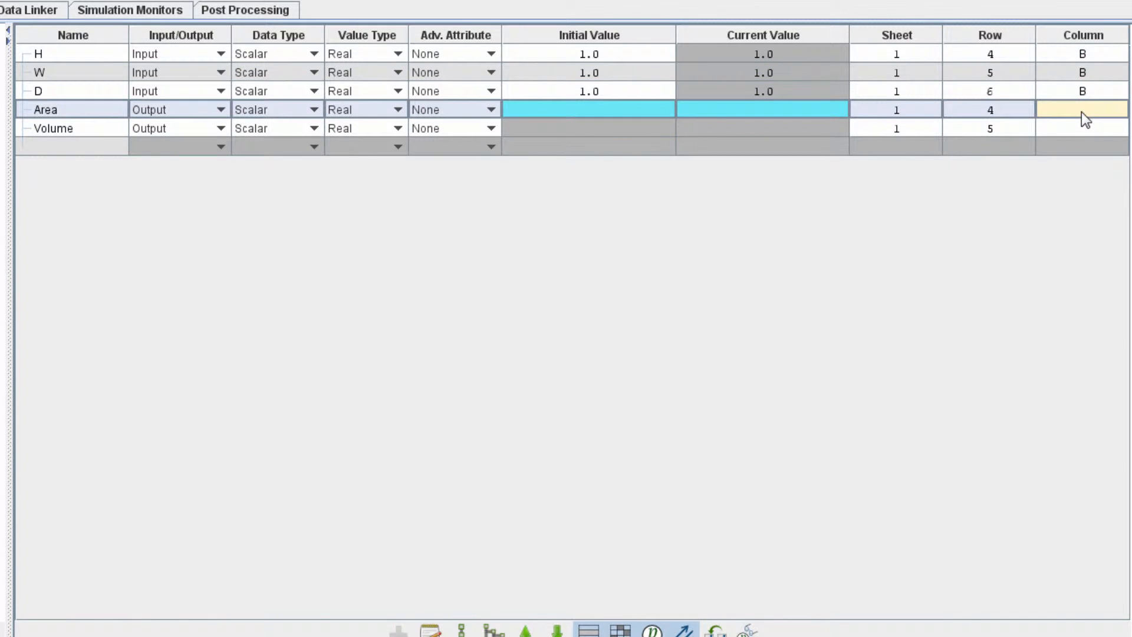
pyautogui.write('E')
pyautogui.click(1081, 129)
pyautogui.write('E')
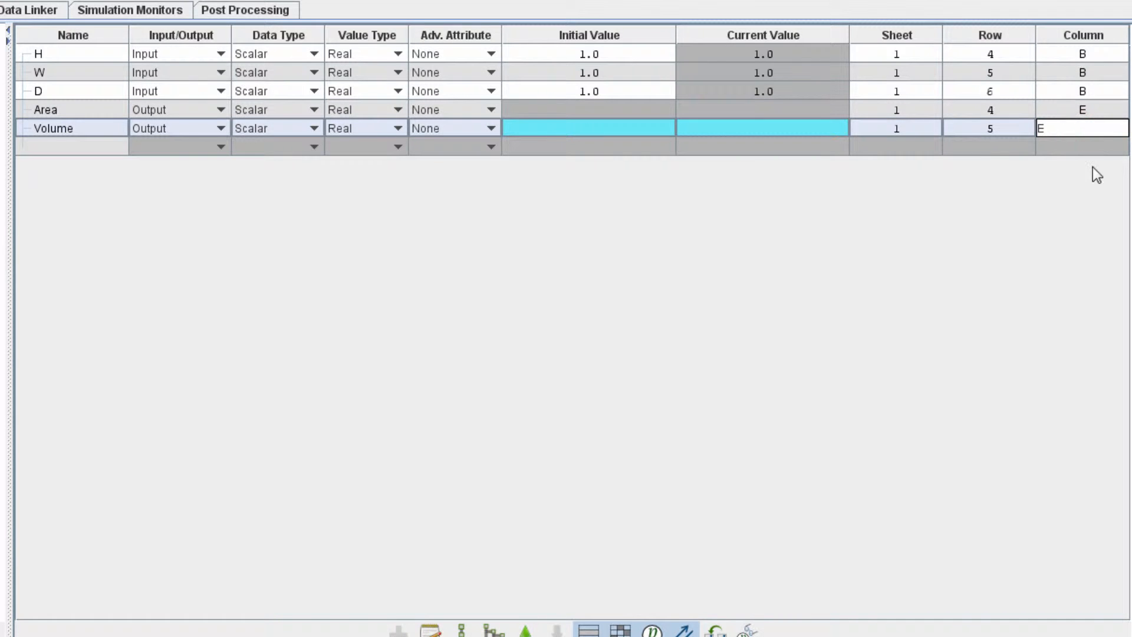
pyautogui.press('Return')
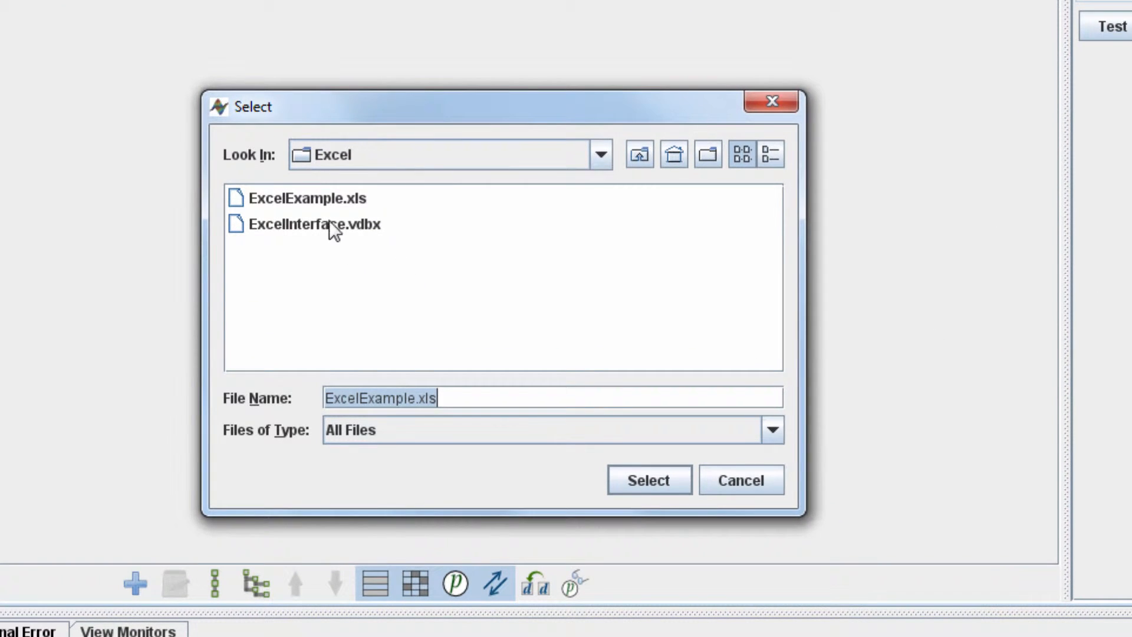
# Choose ExcelExample.xls as the MS Excel component's file and test the component with the workbook closed in Excel
pyautogui.click(324, 192)
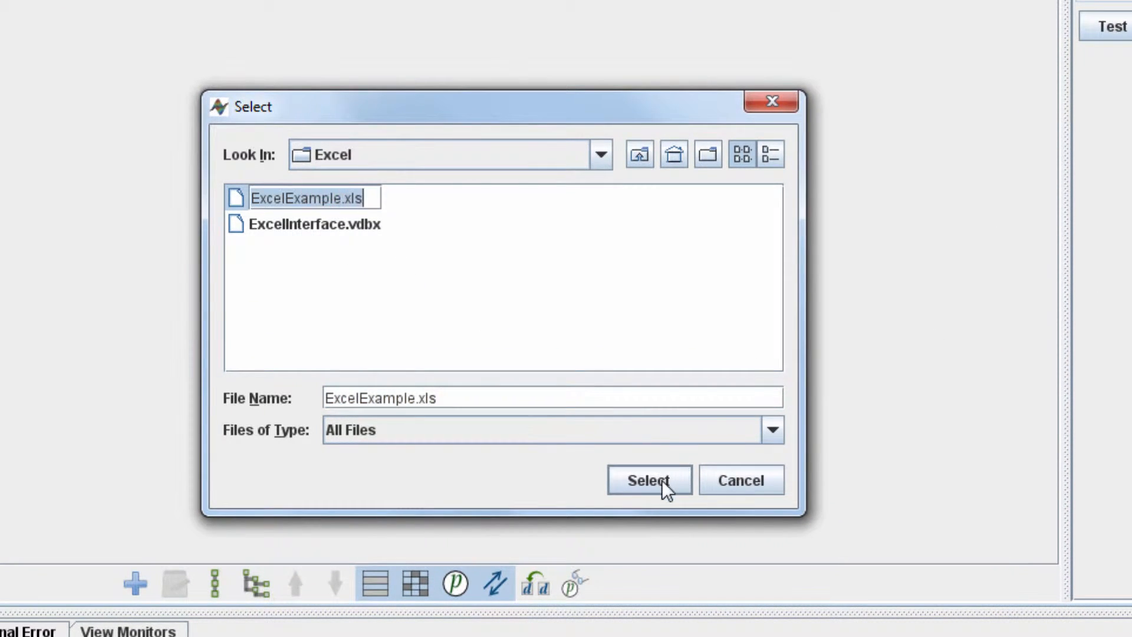
pyautogui.click(661, 479)
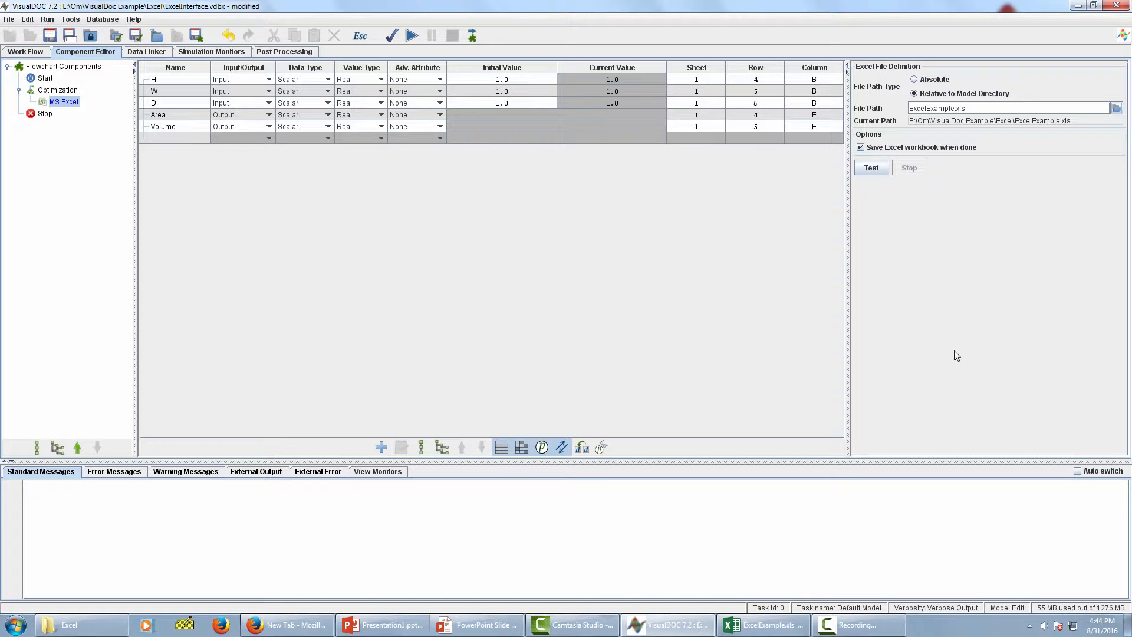
pyautogui.click(777, 623)
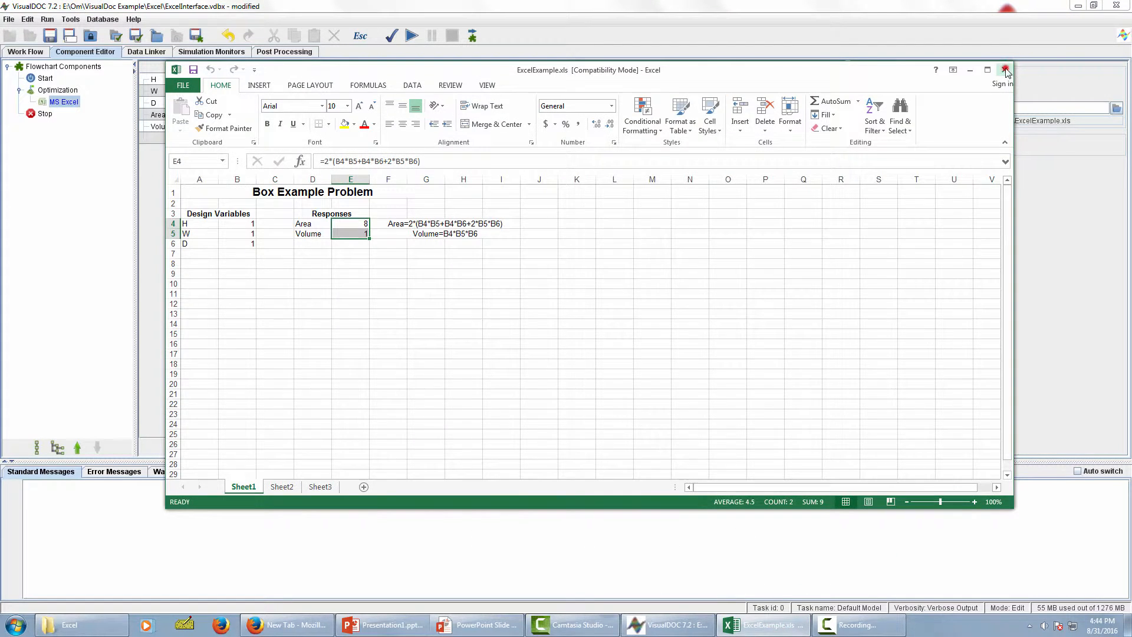
pyautogui.click(1006, 67)
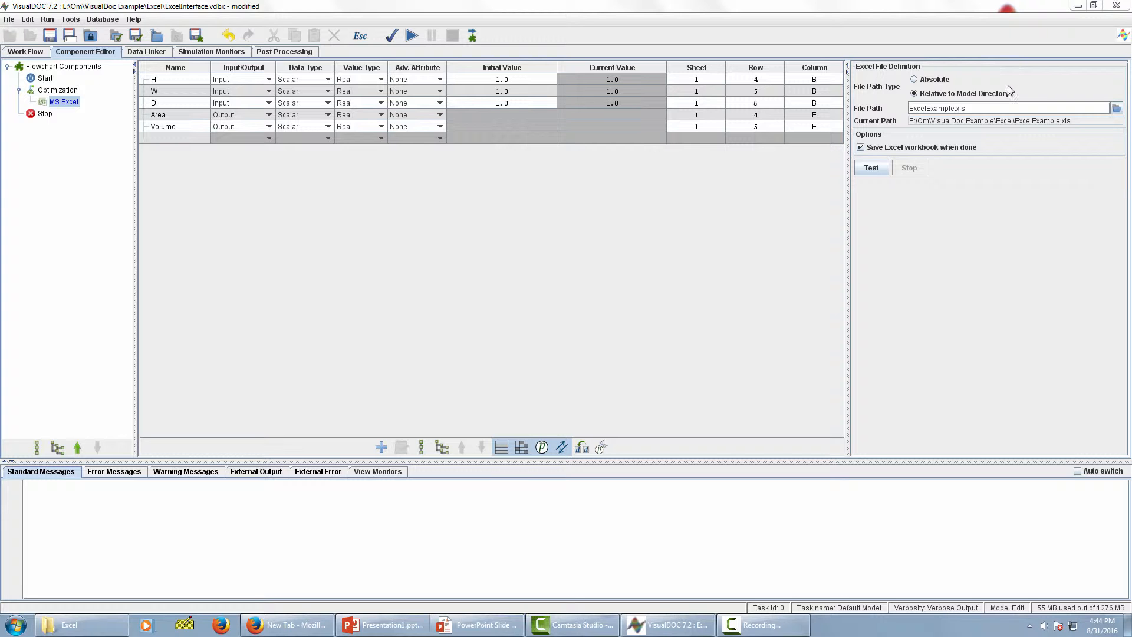
pyautogui.click(873, 169)
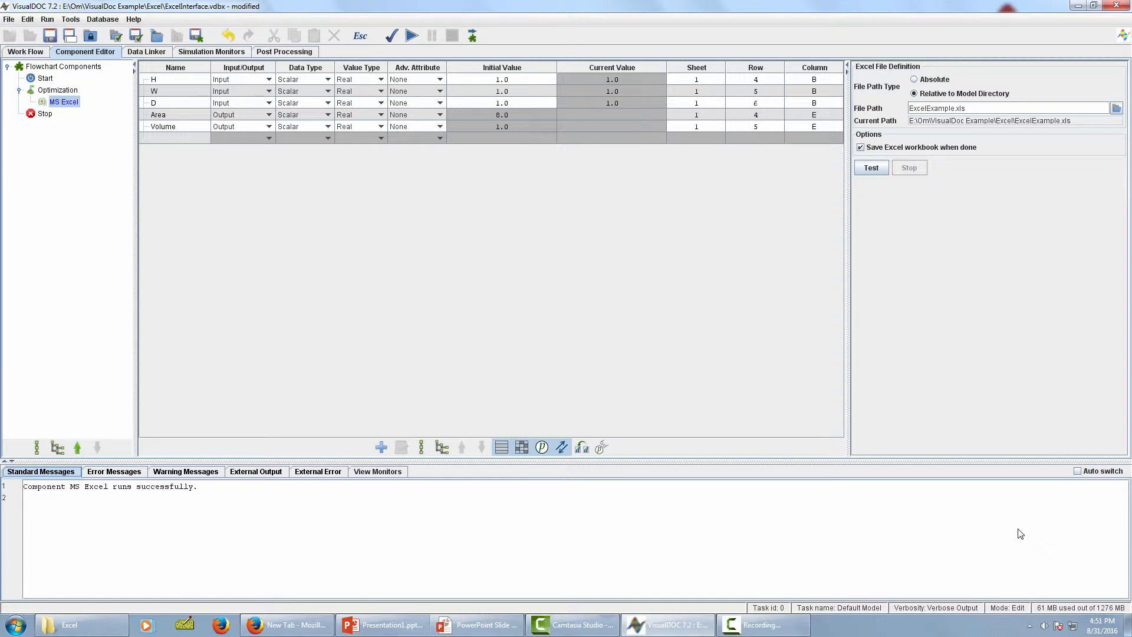
# Add the MS Excel component's H, W, D, Area and Volume to the Optimization component with automatic data links
pyautogui.click(147, 53)
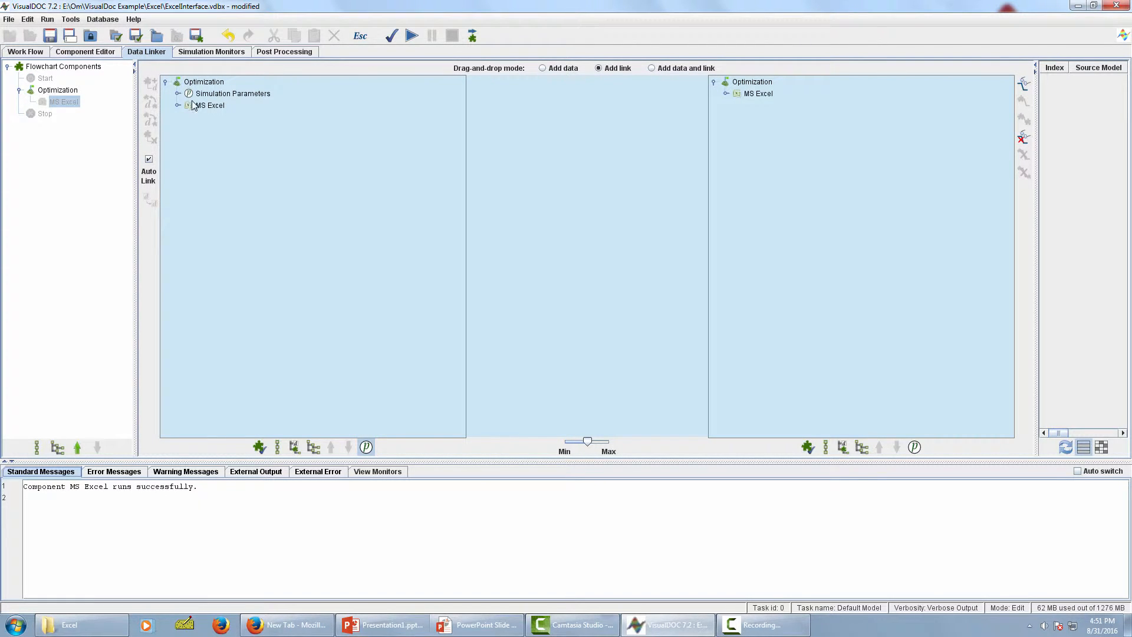
pyautogui.click(62, 91)
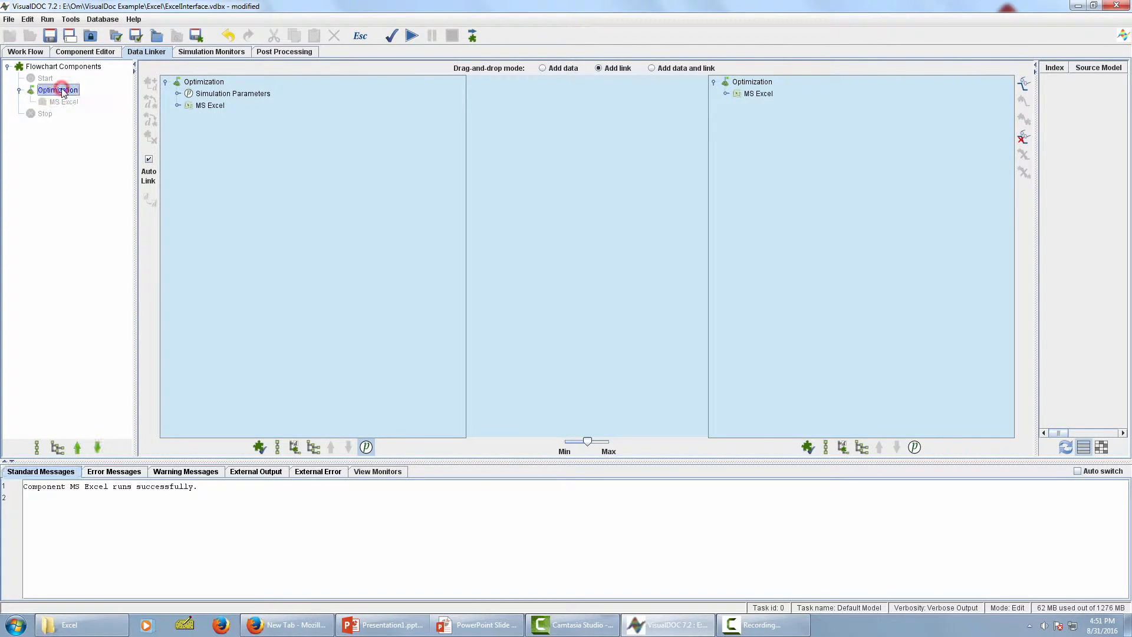
pyautogui.click(212, 82)
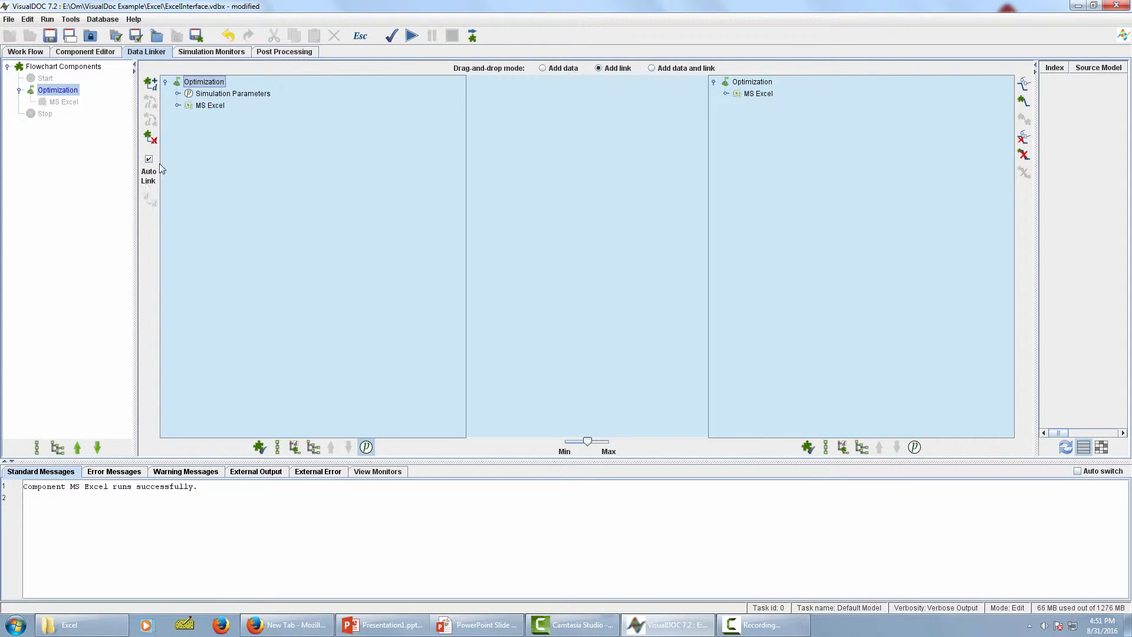
pyautogui.click(152, 88)
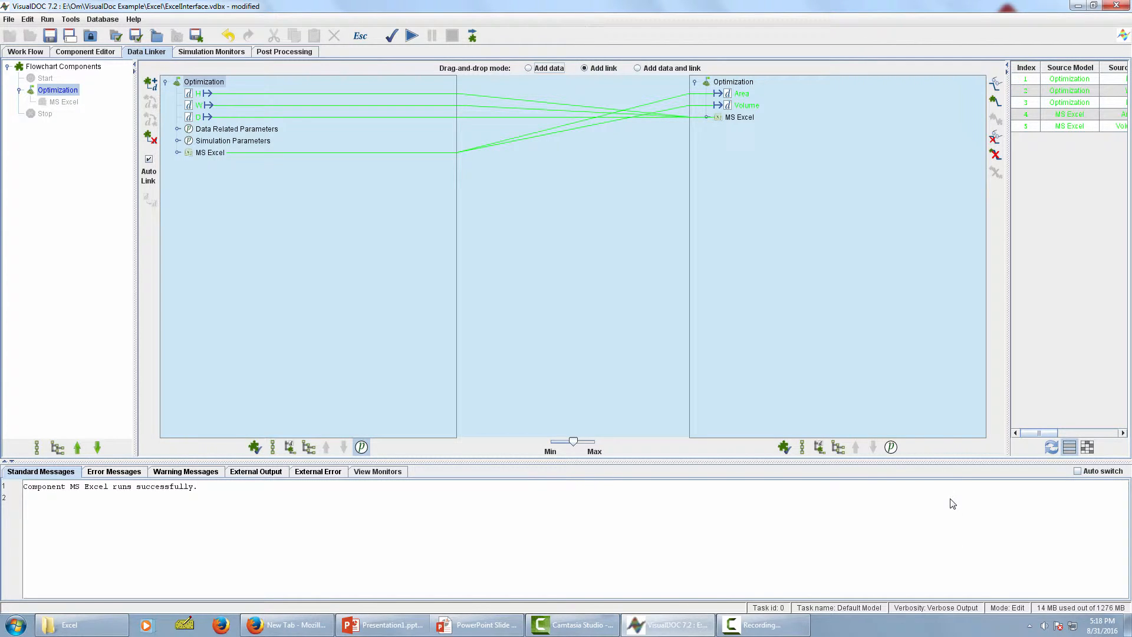
# Set the lower bound of H, W and D to 0 in the Optimization component
pyautogui.click(79, 53)
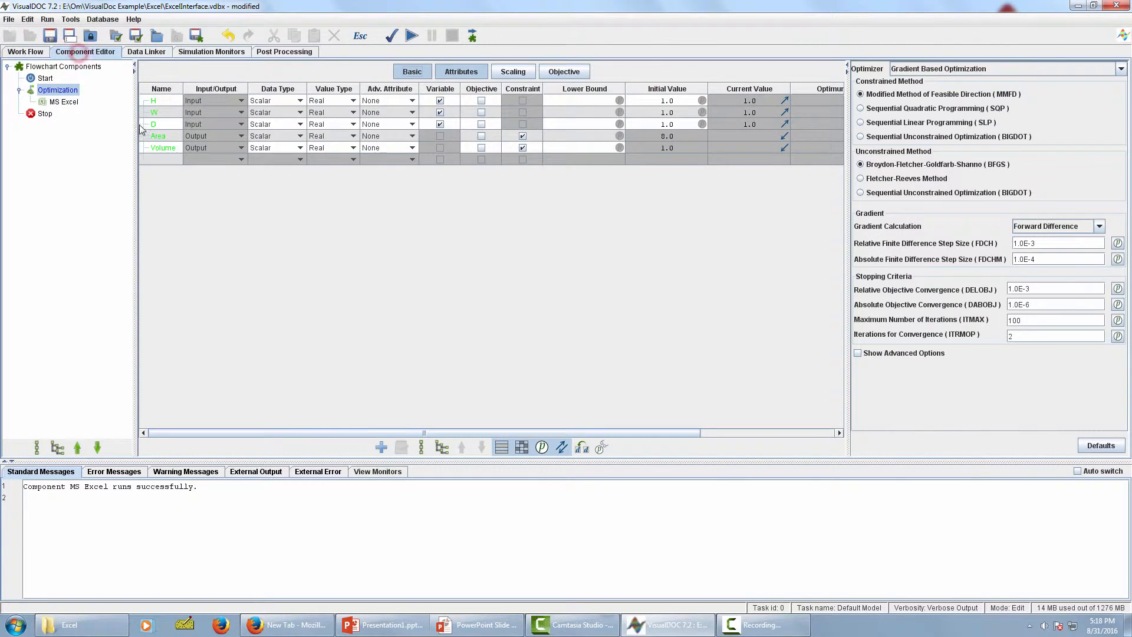
pyautogui.click(62, 91)
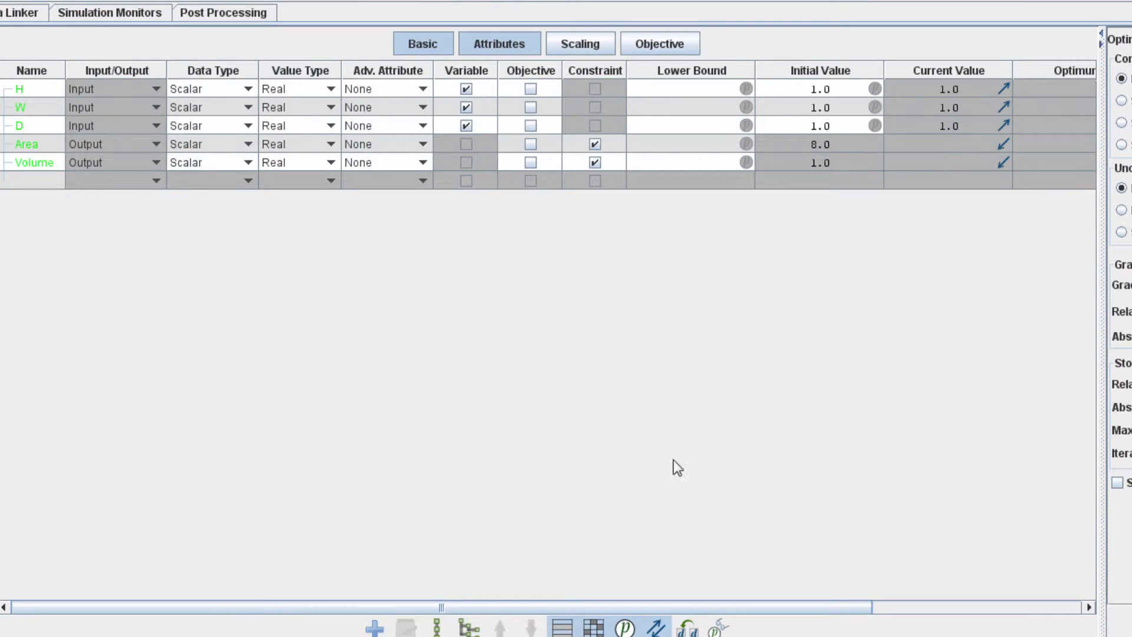
pyautogui.moveTo(680, 607); pyautogui.dragTo(729, 607)
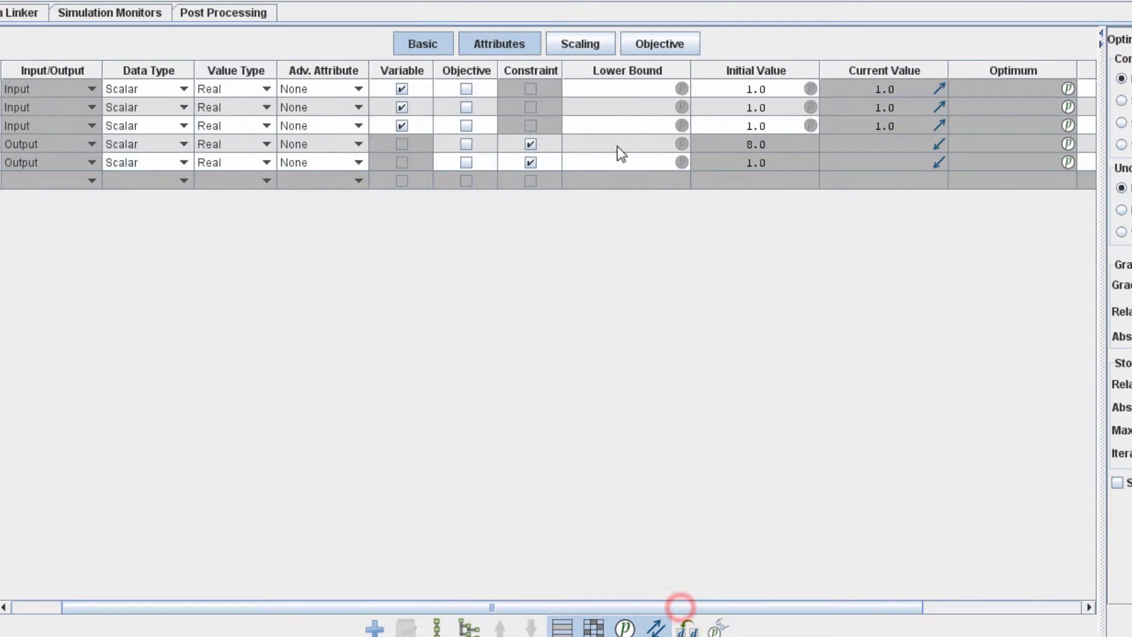
pyautogui.click(608, 91)
pyautogui.write('0')
pyautogui.click(615, 107)
pyautogui.write('0')
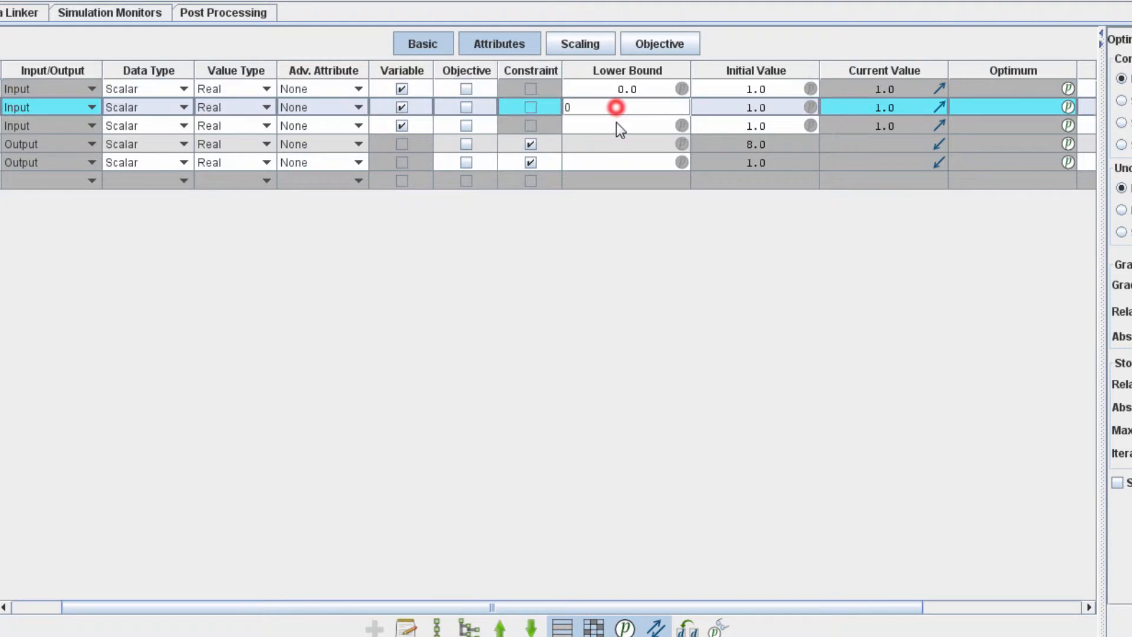
pyautogui.click(616, 126)
pyautogui.write('0')
pyautogui.press('Return')
# Make Area the objective and remove its constraint designation in the Optimization component
pyautogui.moveTo(809, 607); pyautogui.dragTo(653, 607)
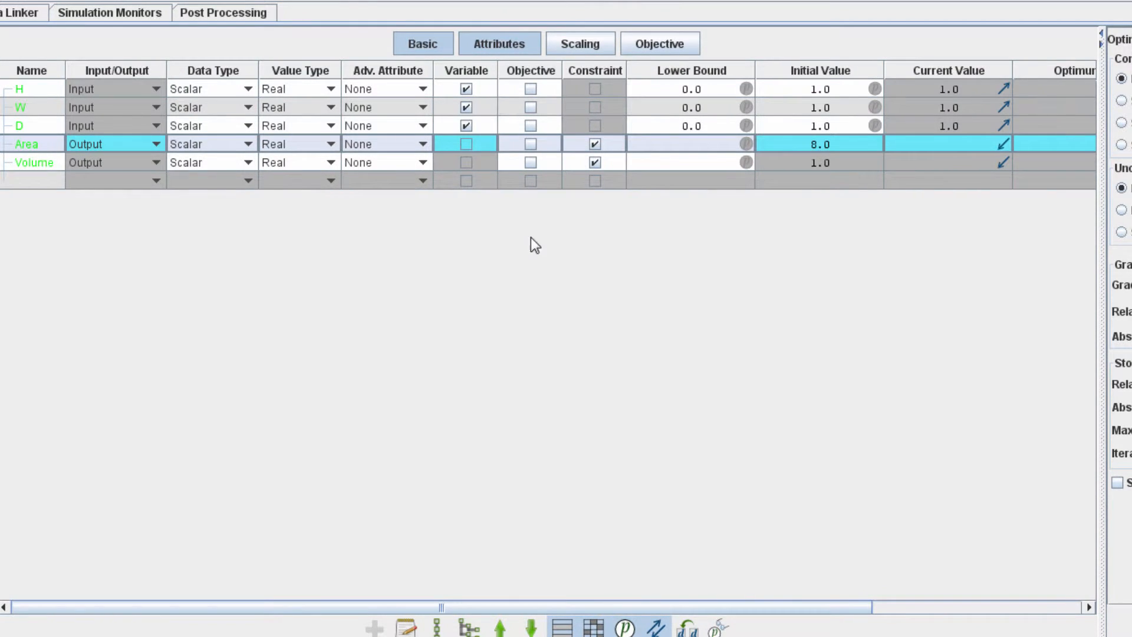
pyautogui.click(531, 144)
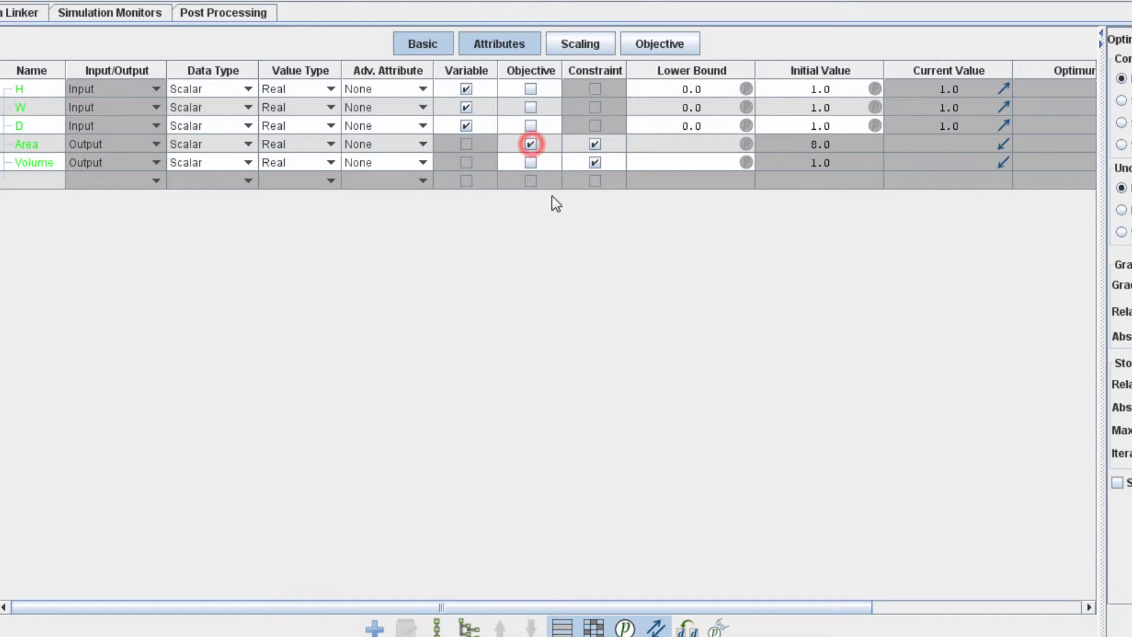
pyautogui.click(594, 146)
pyautogui.moveTo(658, 607); pyautogui.dragTo(867, 607)
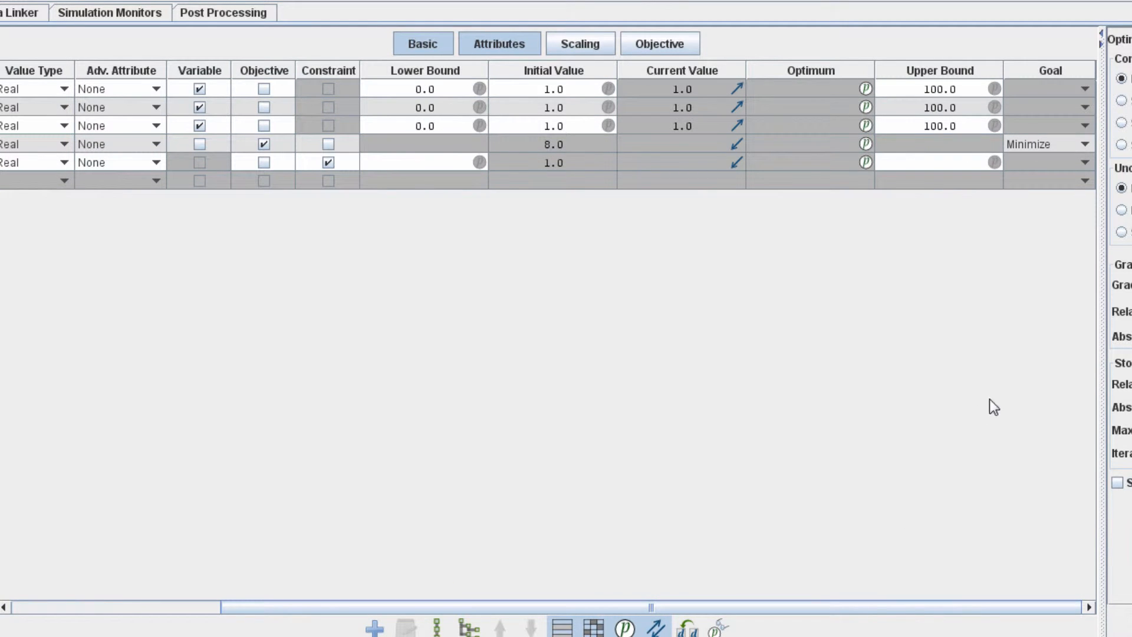
# Set the lower bound of the Volume constraint to 2
pyautogui.moveTo(1015, 601); pyautogui.dragTo(783, 612)
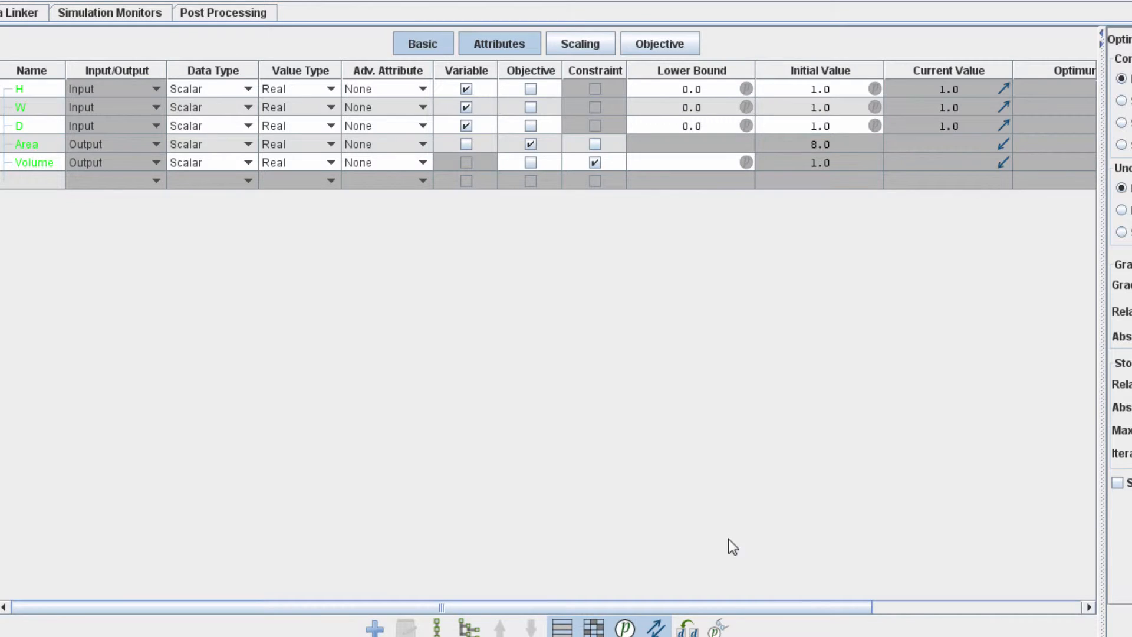
pyautogui.click(688, 167)
pyautogui.write('2')
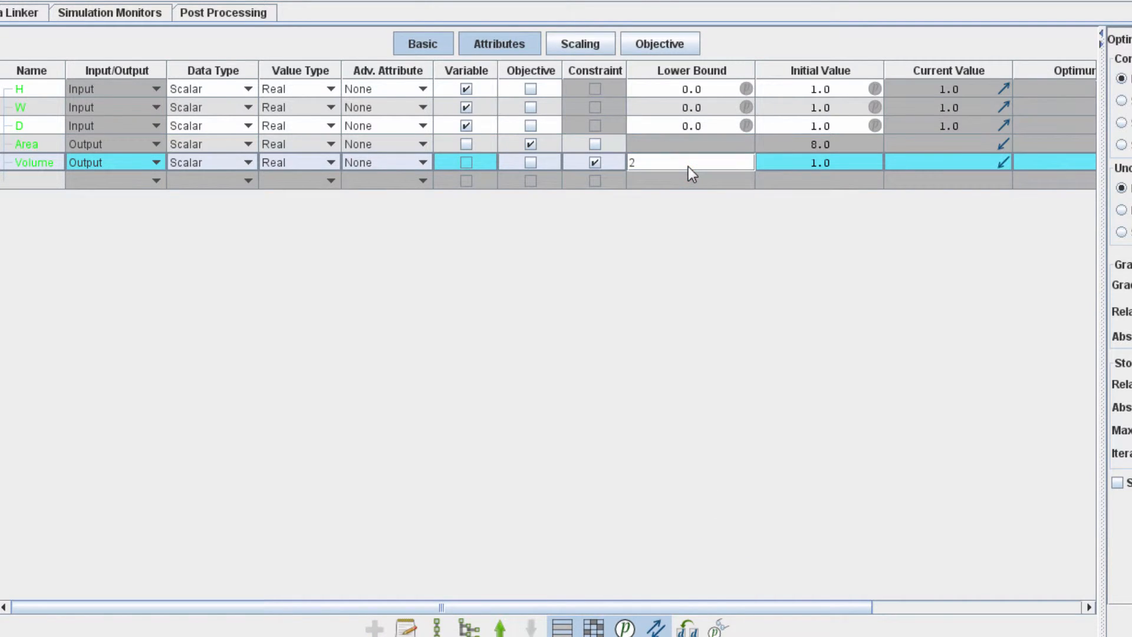
pyautogui.press('Return')
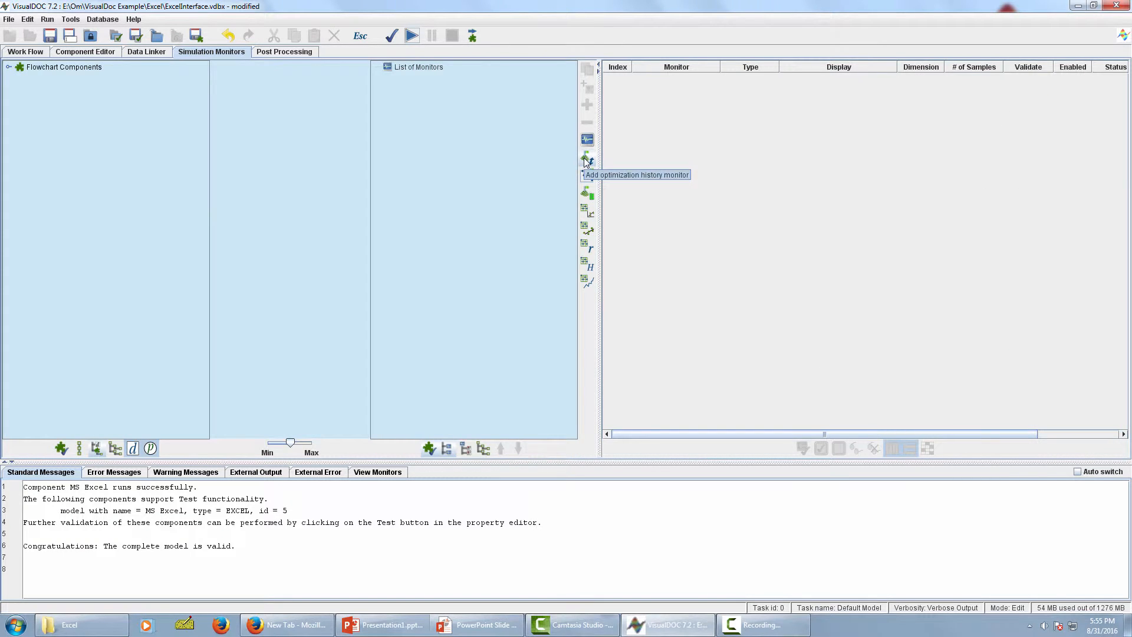
# Add two optimization history monitors and give the second one three samples
pyautogui.click(586, 160)
pyautogui.click(586, 160)
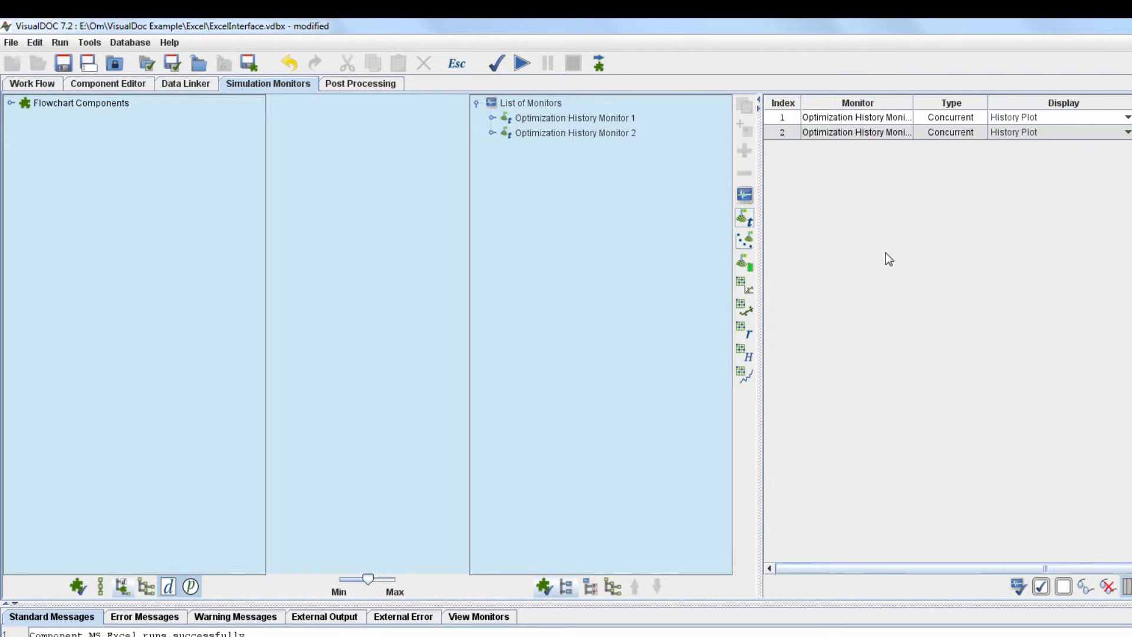
pyautogui.click(610, 136)
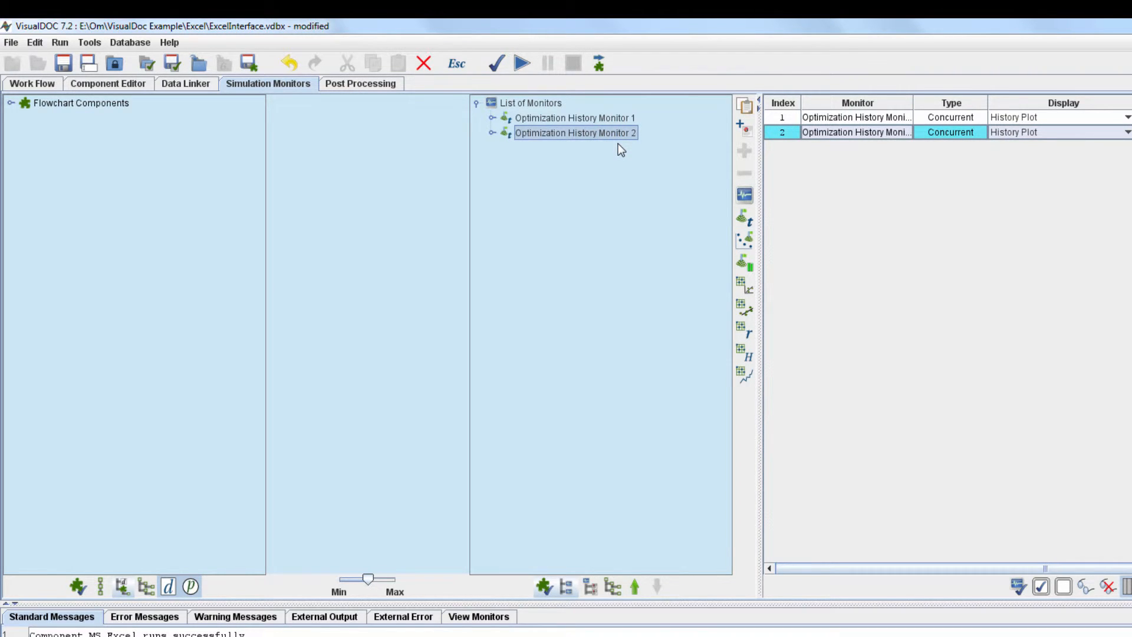
pyautogui.click(745, 134)
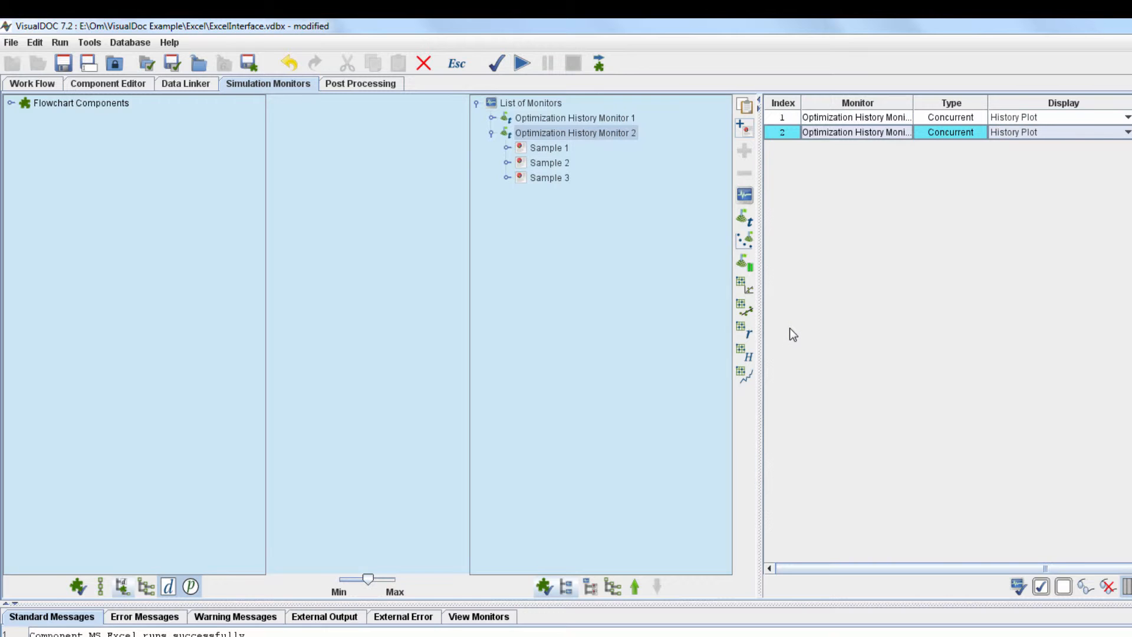
# Link BestObjective to the first monitor's X1 axis, and H, W and D to the X1 axes of the second monitor's three samples
pyautogui.click(146, 586)
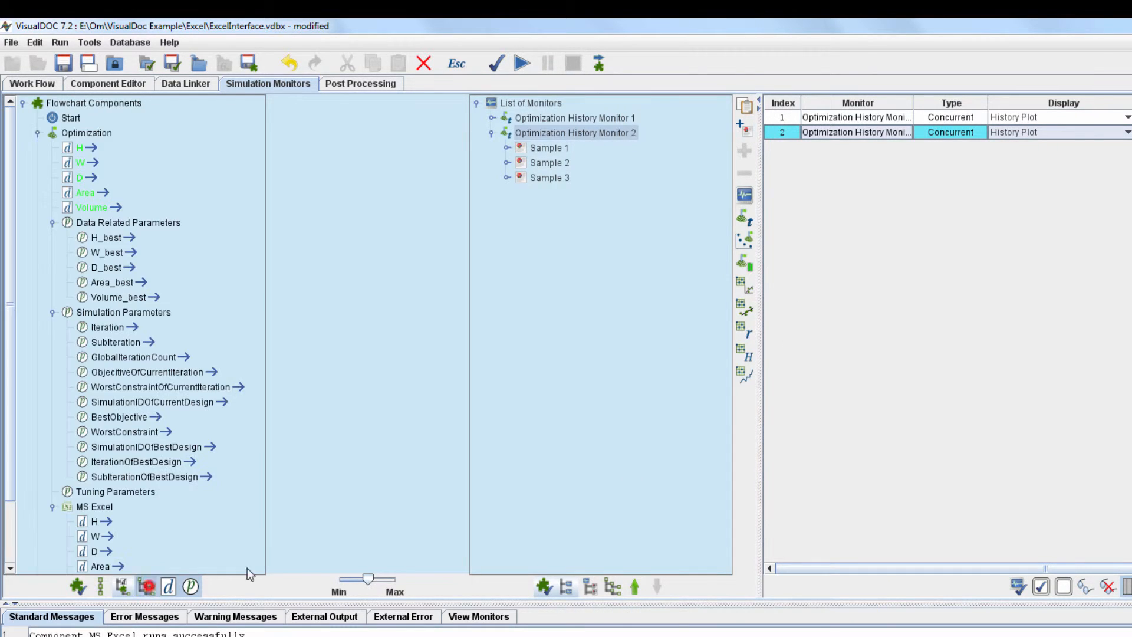
pyautogui.click(613, 587)
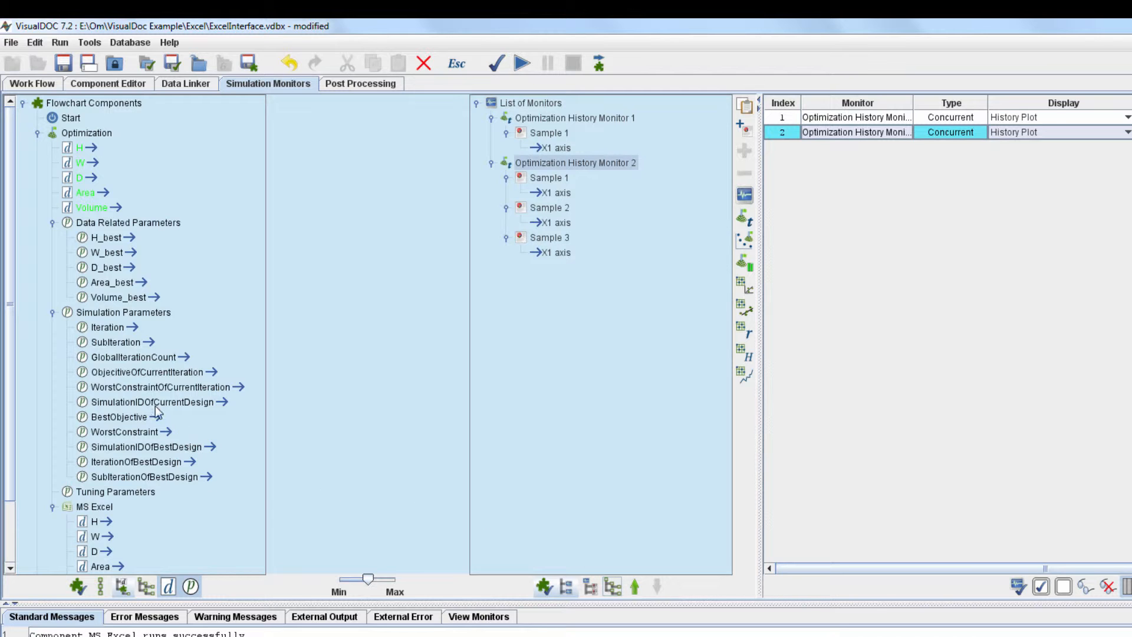
pyautogui.moveTo(154, 416)
pyautogui.mouseDown()
pyautogui.moveTo(189, 418)
pyautogui.moveTo(493, 203)
pyautogui.moveTo(532, 146)
pyautogui.mouseUp()
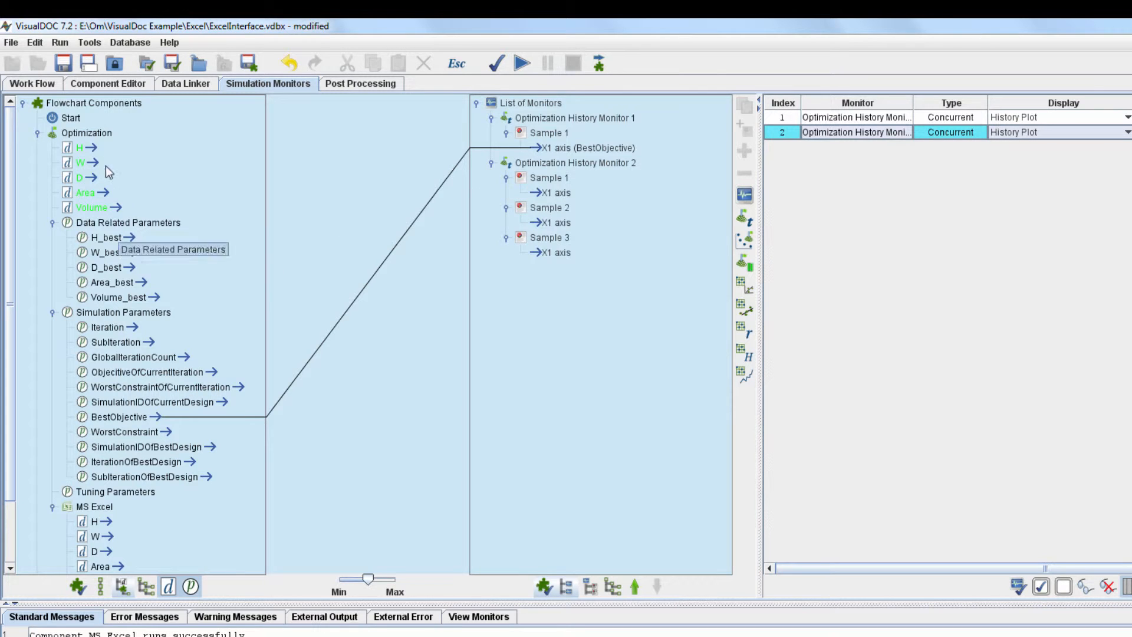
pyautogui.moveTo(80, 148); pyautogui.dragTo(537, 194)
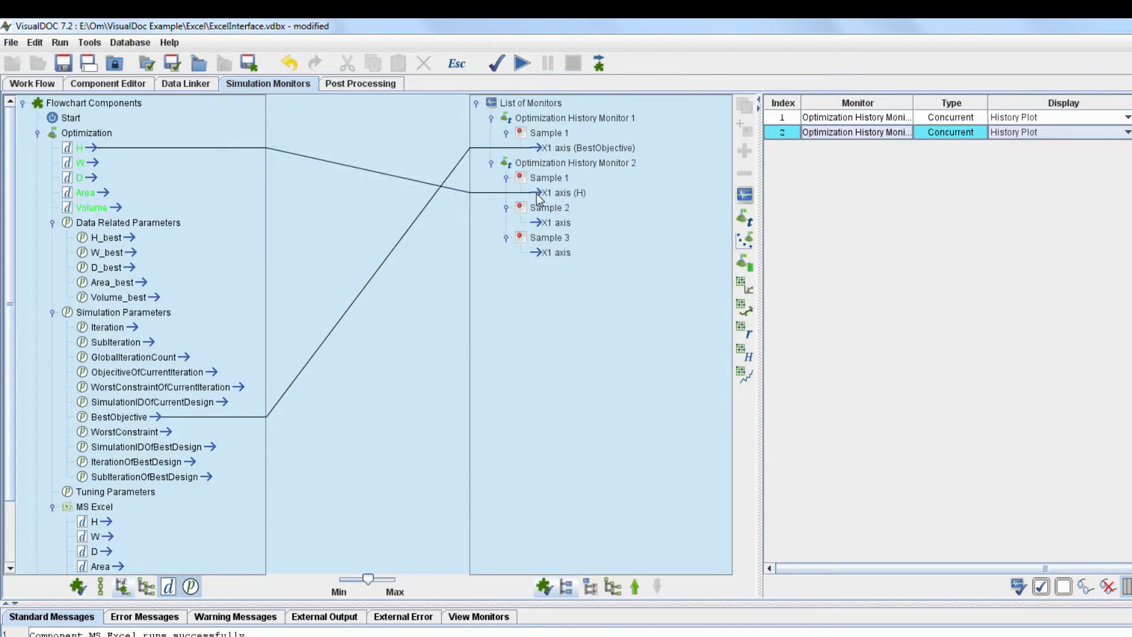
pyautogui.moveTo(81, 162); pyautogui.dragTo(539, 224)
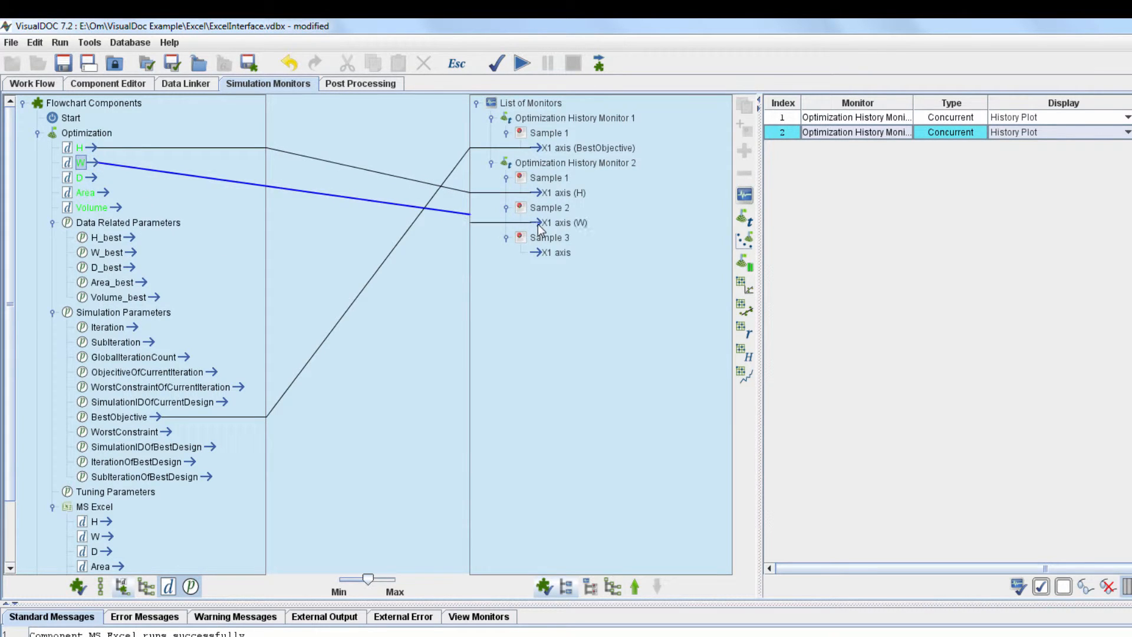
pyautogui.moveTo(87, 182); pyautogui.dragTo(539, 253)
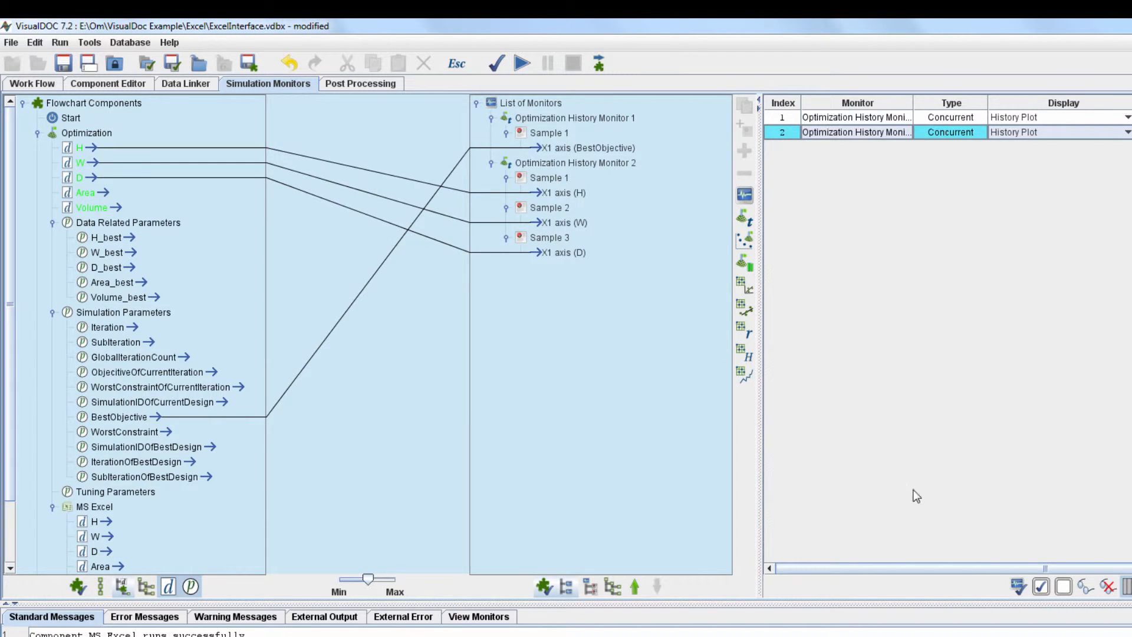
# Enable both optimization history monitors and run the optimization
pyautogui.click(1040, 586)
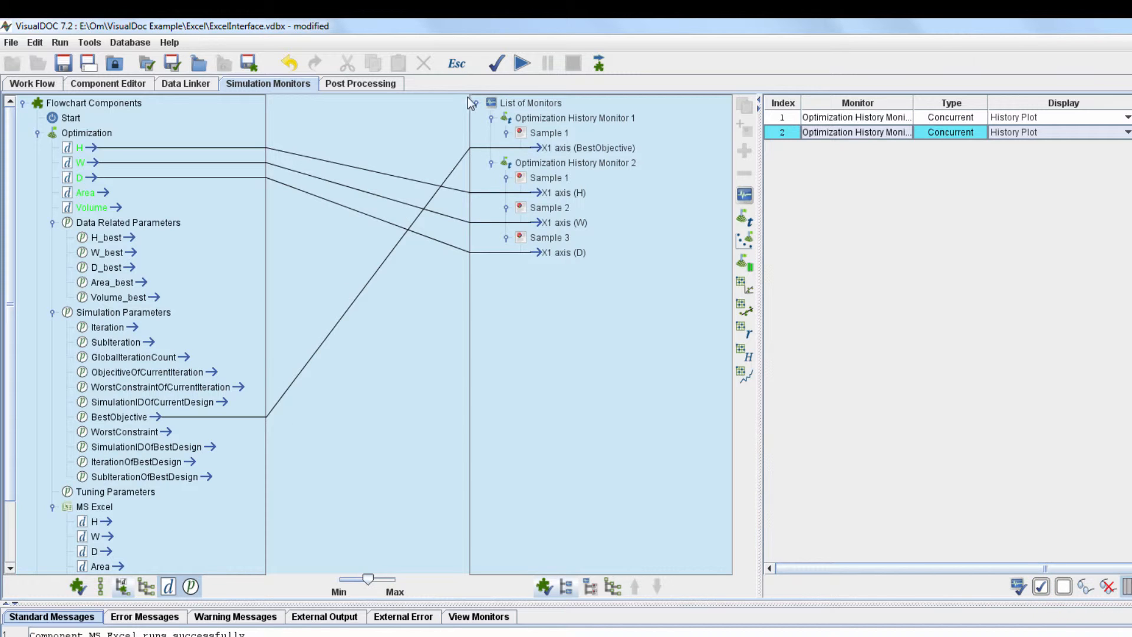
pyautogui.click(497, 63)
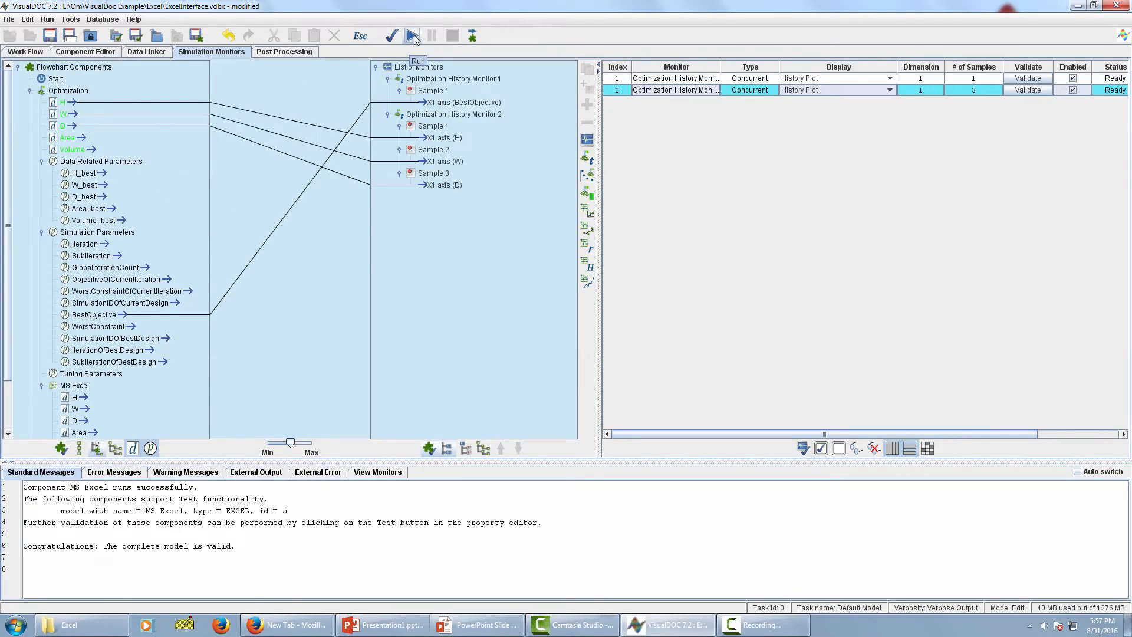
pyautogui.click(412, 36)
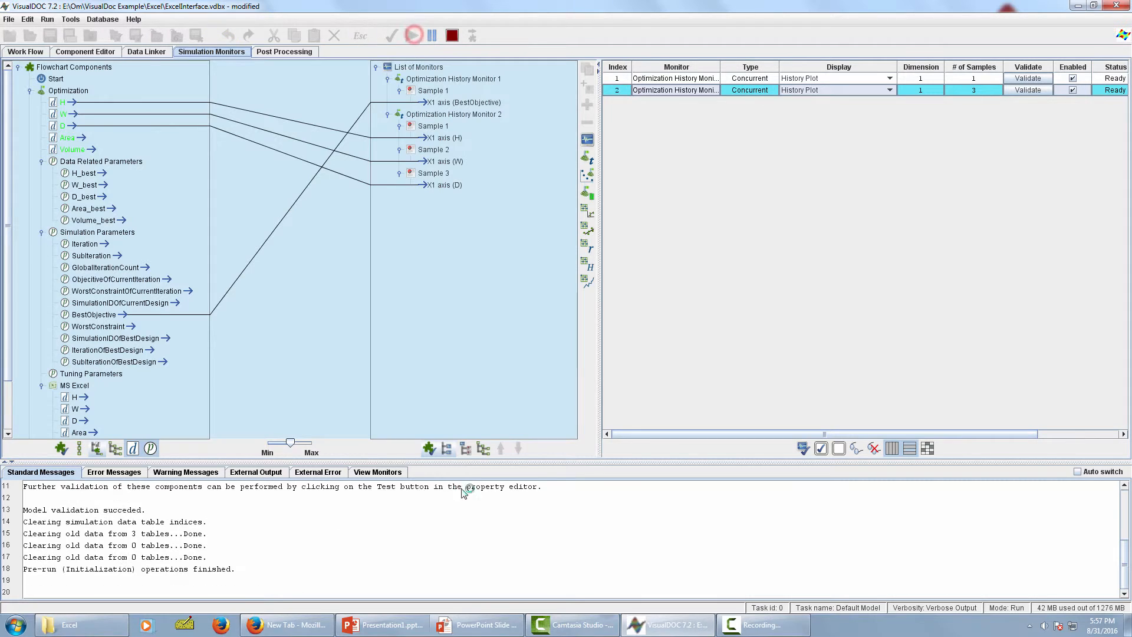
# Show the monitor plots in an enlarged area and tile them to follow the optimization history
pyautogui.click(395, 473)
pyautogui.moveTo(477, 460); pyautogui.dragTo(454, 413)
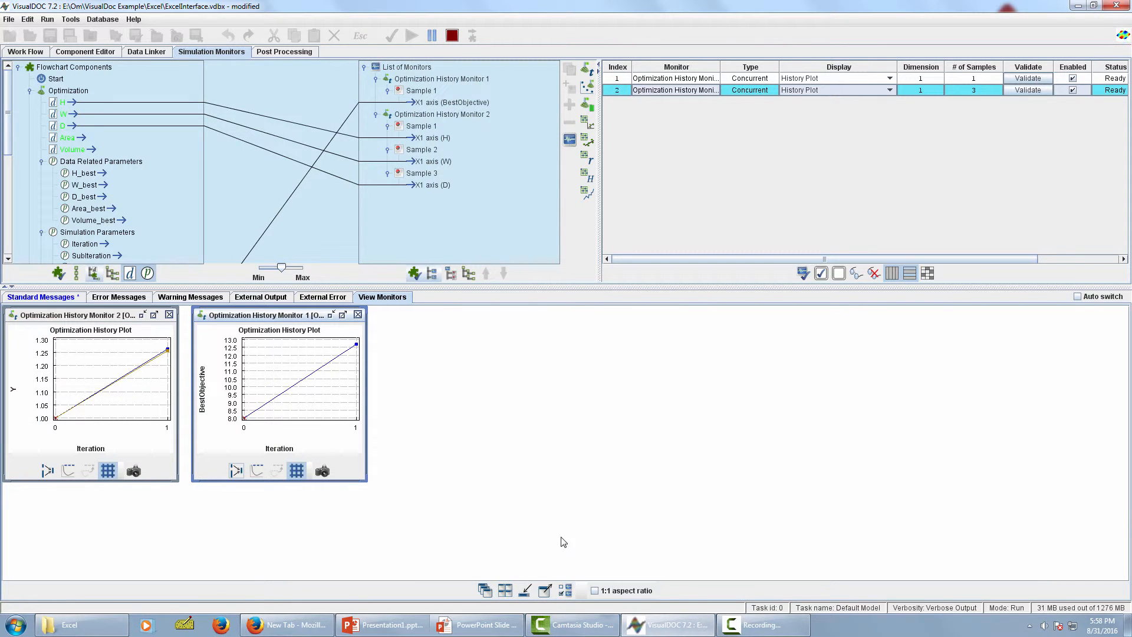
pyautogui.click(508, 590)
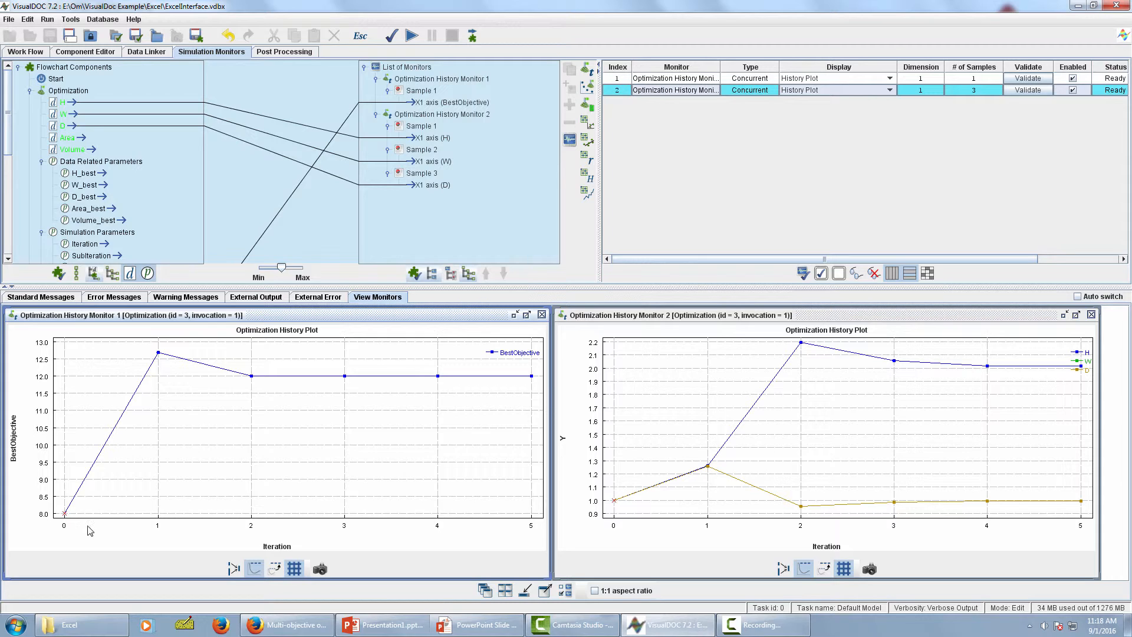
# Open the post-processing result summary for Optimization and read its design objective information and the results from the initial design through iteration 1
pyautogui.click(282, 51)
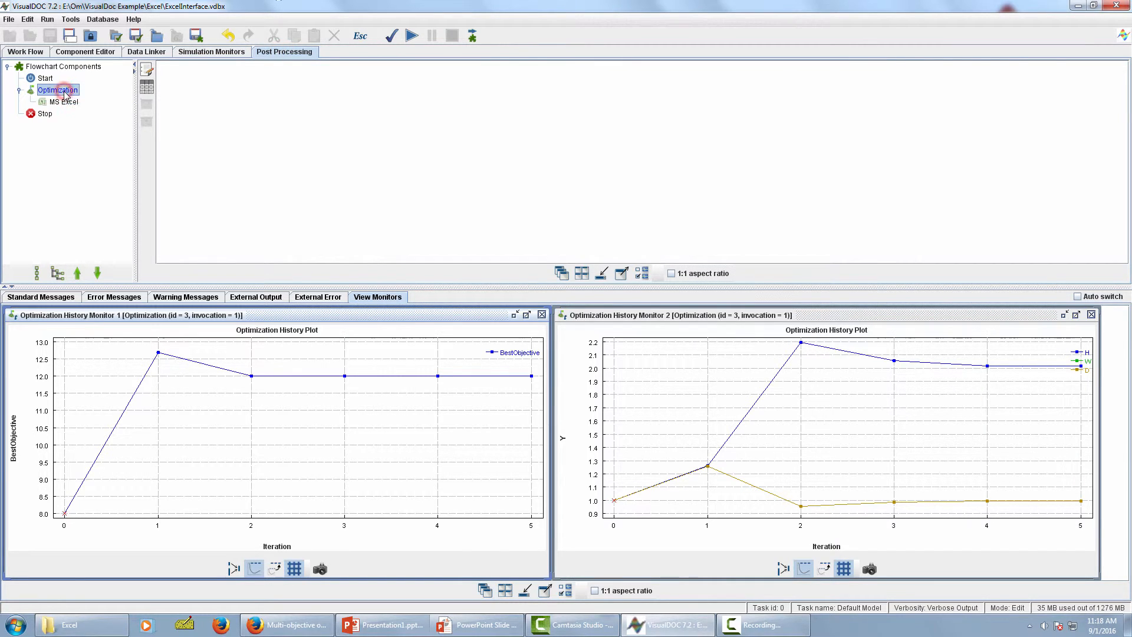
pyautogui.click(147, 74)
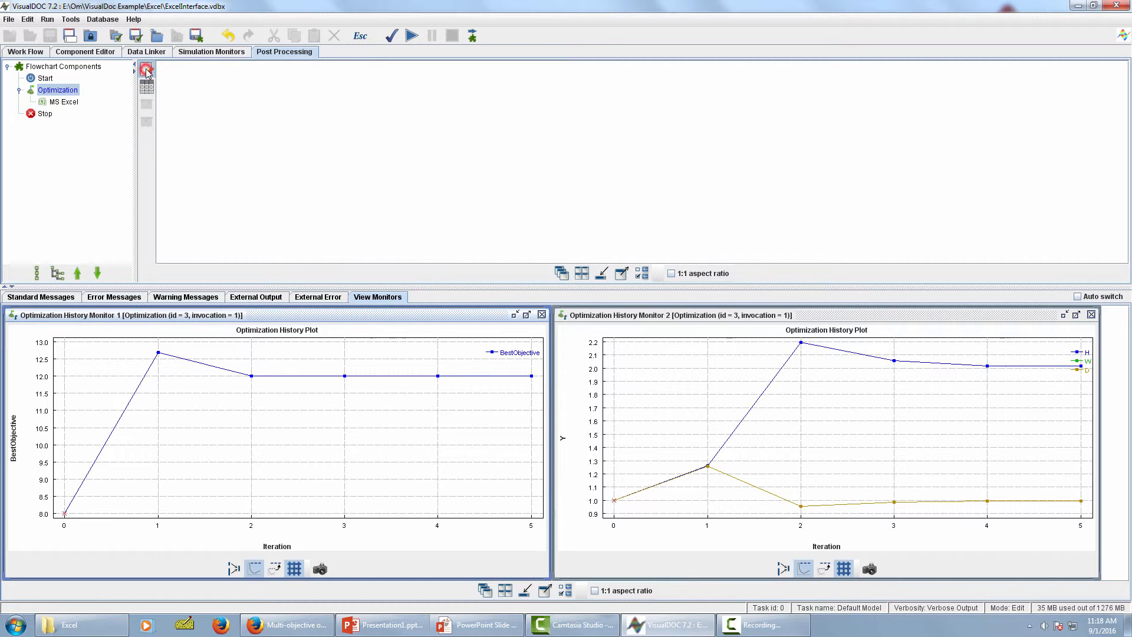
pyautogui.scroll(-5, 316, 136)
pyautogui.scroll(-10, 318, 137)
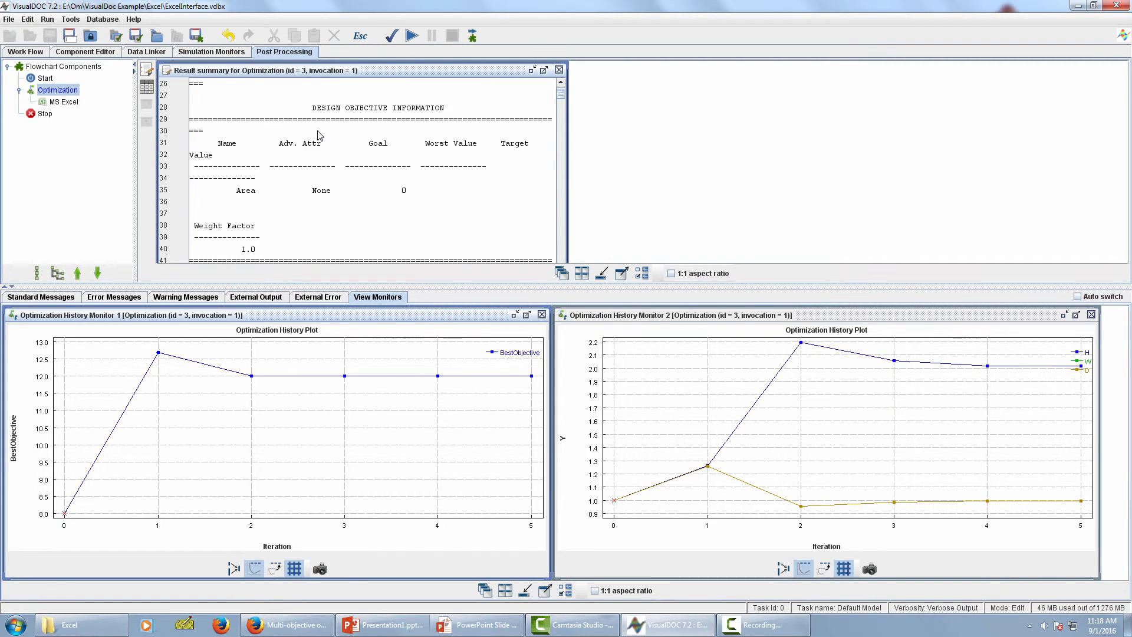
pyautogui.scroll(-9, 317, 131)
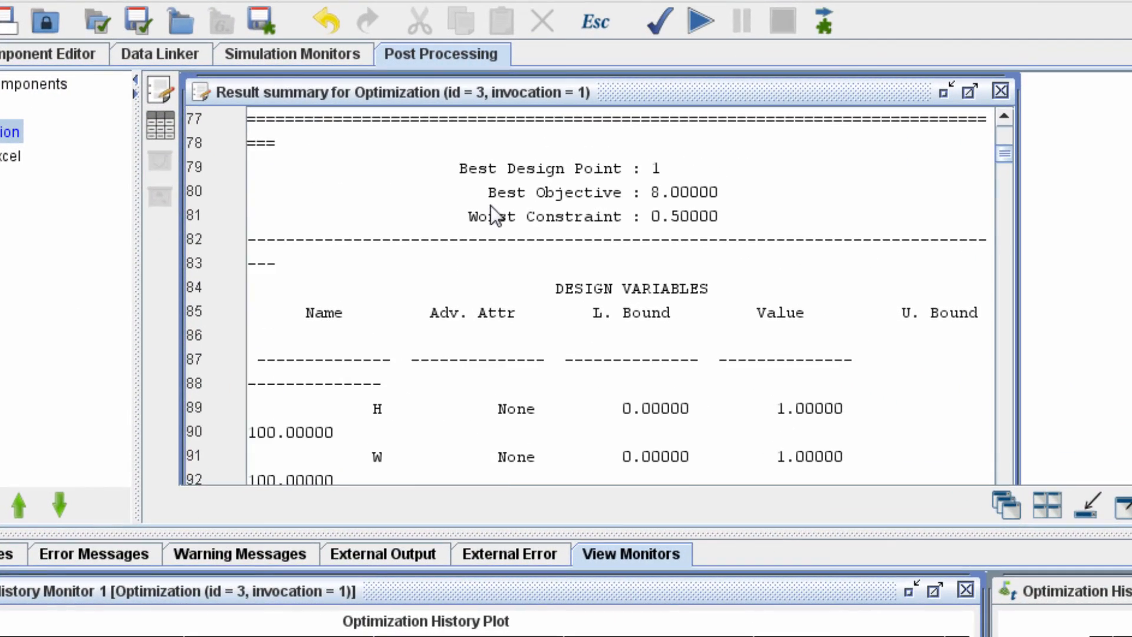
pyautogui.scroll(2, 447, 194)
pyautogui.scroll(-5, 448, 197)
pyautogui.scroll(-2, 495, 222)
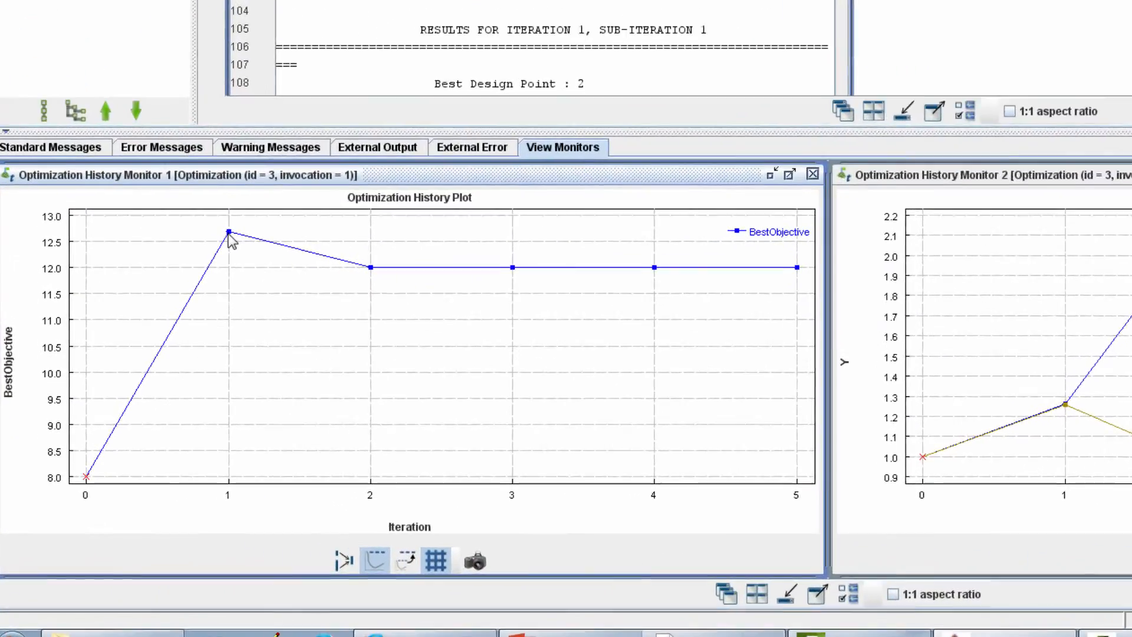
# Review the current and optimum values of the design variables, objective and constraint in the Optimization component's data table
pyautogui.moveTo(288, 133)
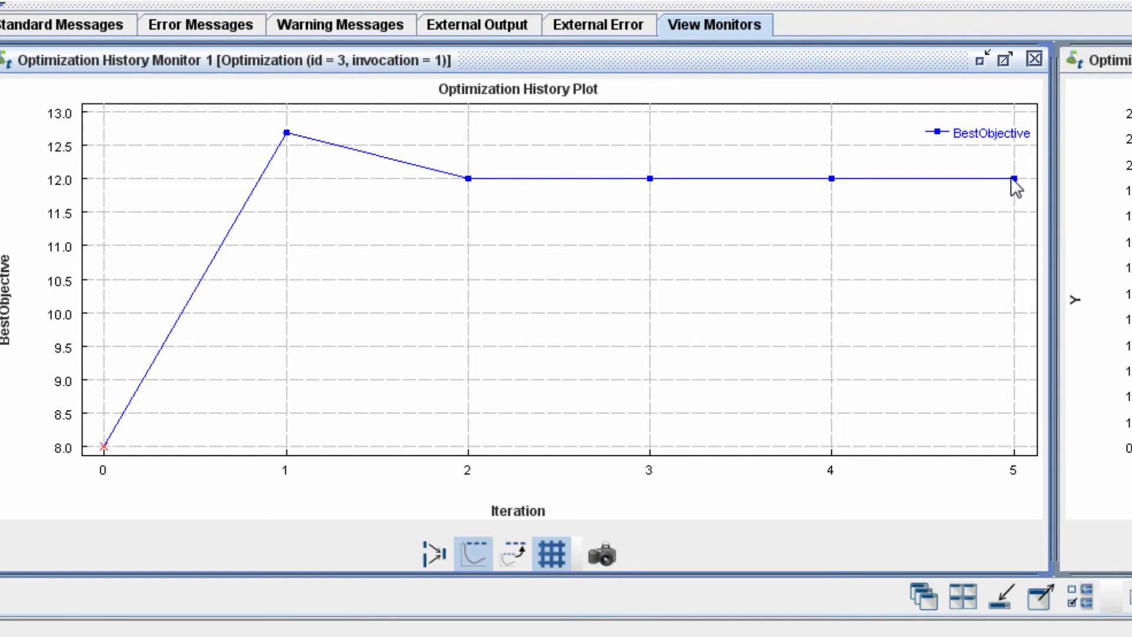
pyautogui.moveTo(1015, 182)
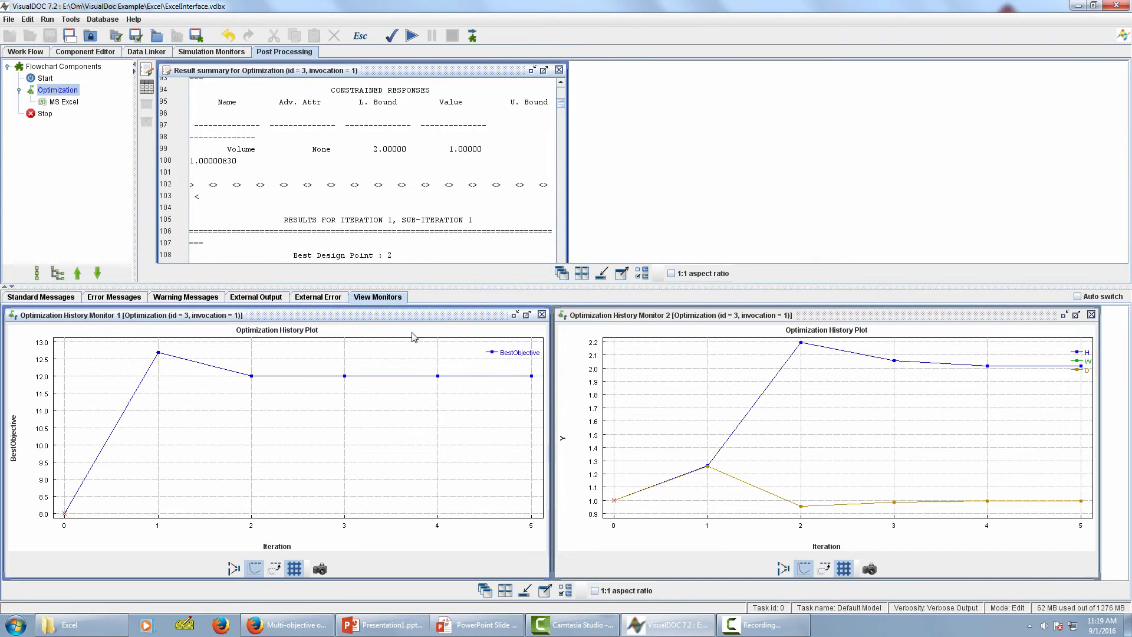
pyautogui.click(102, 52)
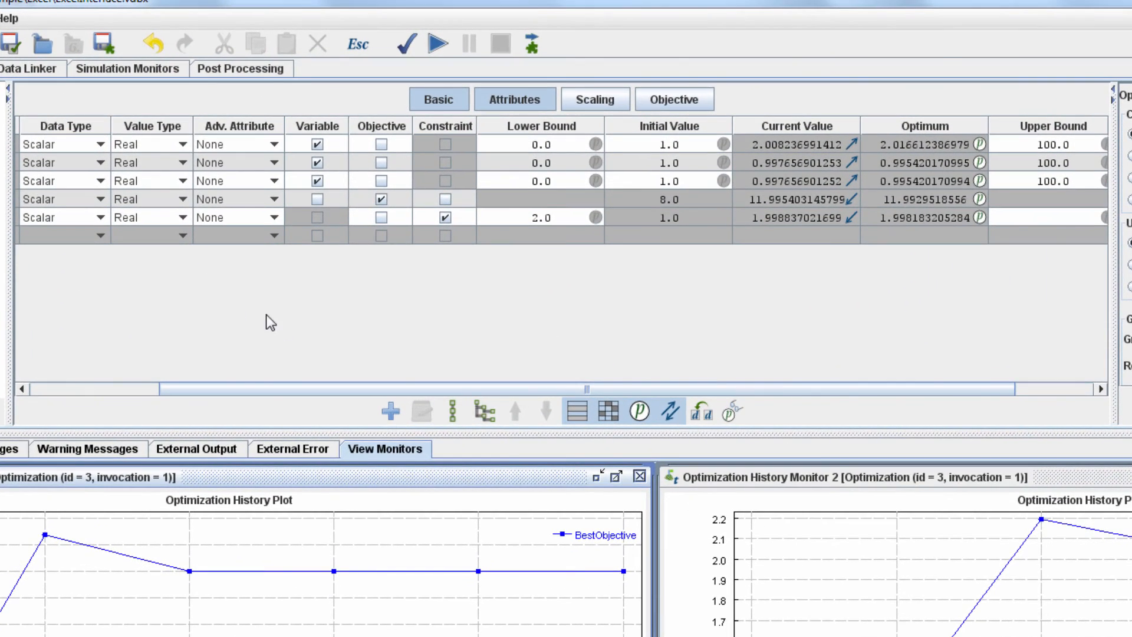
pyautogui.moveTo(443, 388); pyautogui.dragTo(513, 378)
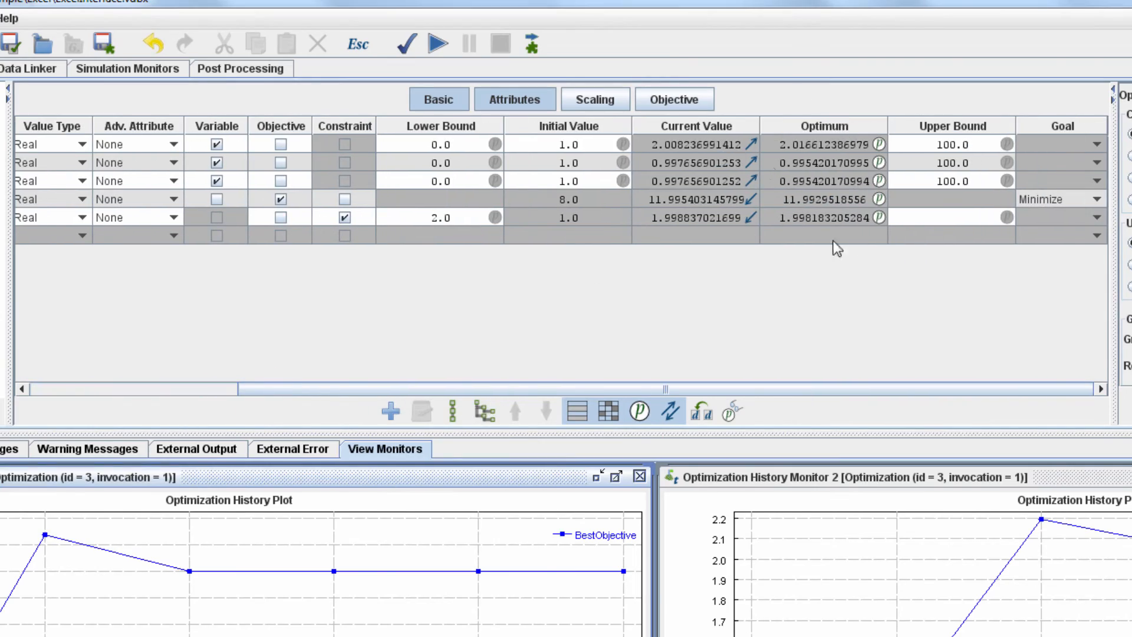